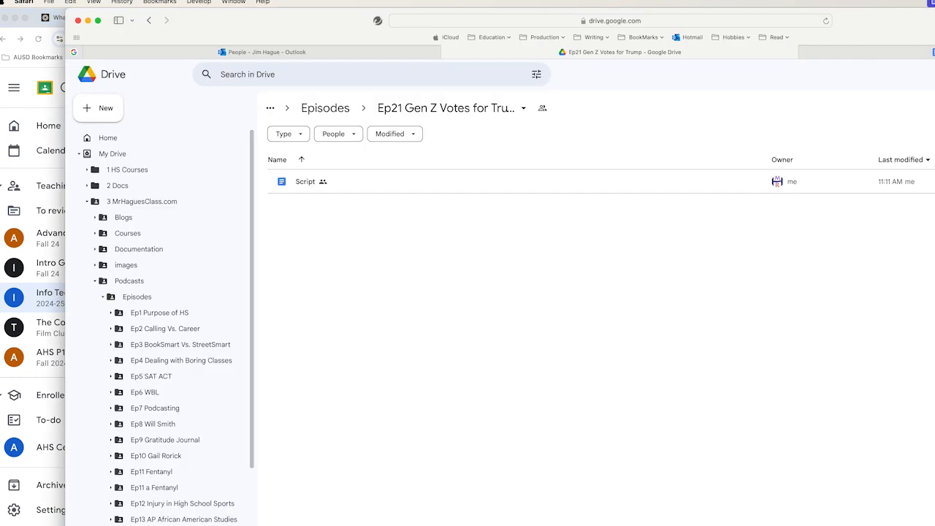
# Step: Switch to Finder, widen its window and preview AddisonRae.jpg in the images folder of GenZ Celebs
pyautogui.moveTo(934, 525); pyautogui.dragTo(931, 523)
pyautogui.press('super+Tab')
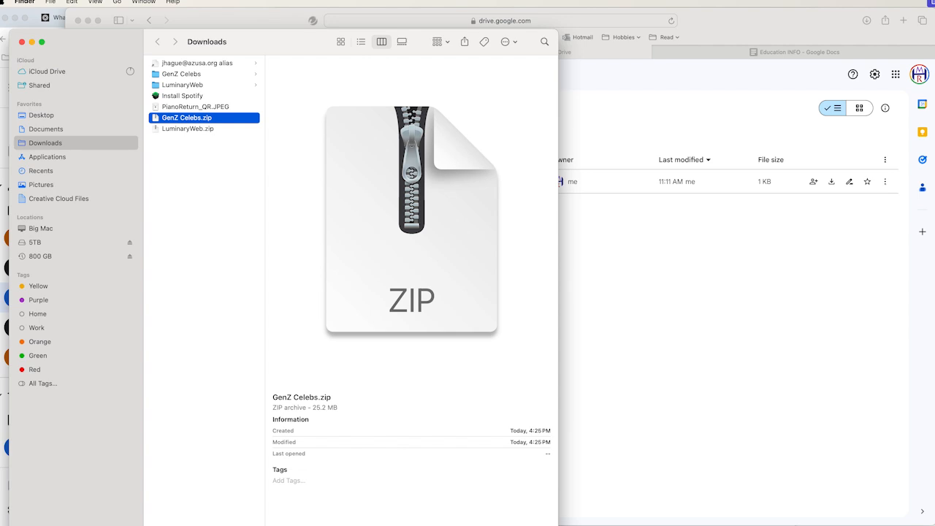
pyautogui.moveTo(558, 525); pyautogui.dragTo(926, 525)
pyautogui.click(931, 522)
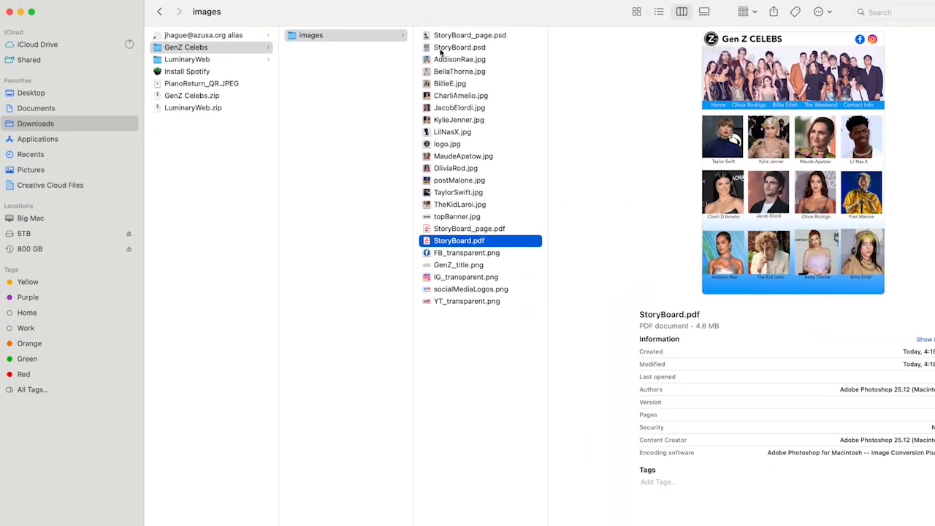
pyautogui.click(443, 62)
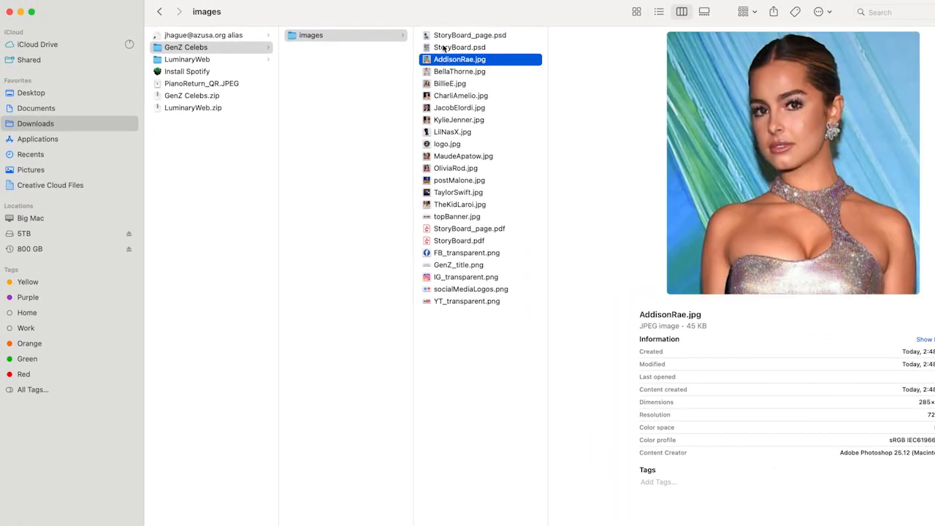
# Step: Switch to Photoshop, view the StoryBoard.psd layout, and close the Untitled-7 banner document without saving it
pyautogui.press('super+Tab')
pyautogui.press('super+Tab')
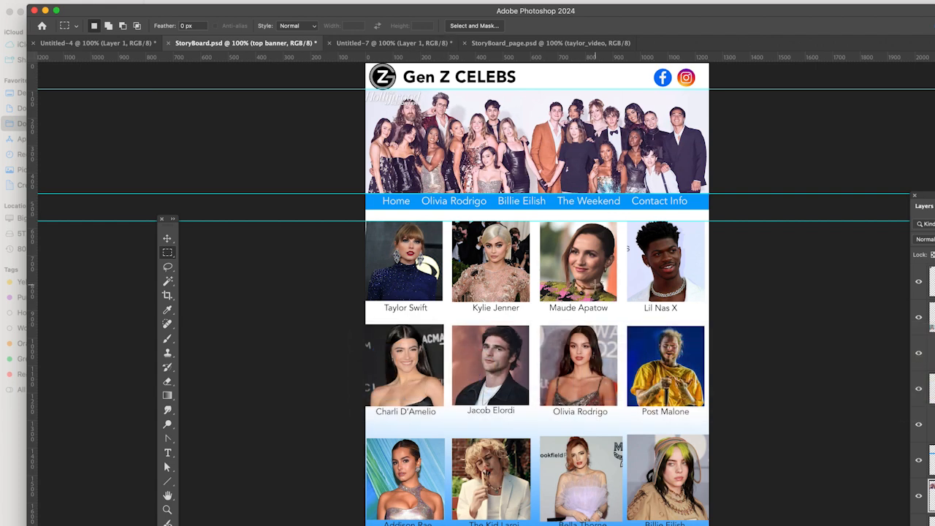
pyautogui.scroll(-2, 555, 287)
pyautogui.scroll(3, 555, 287)
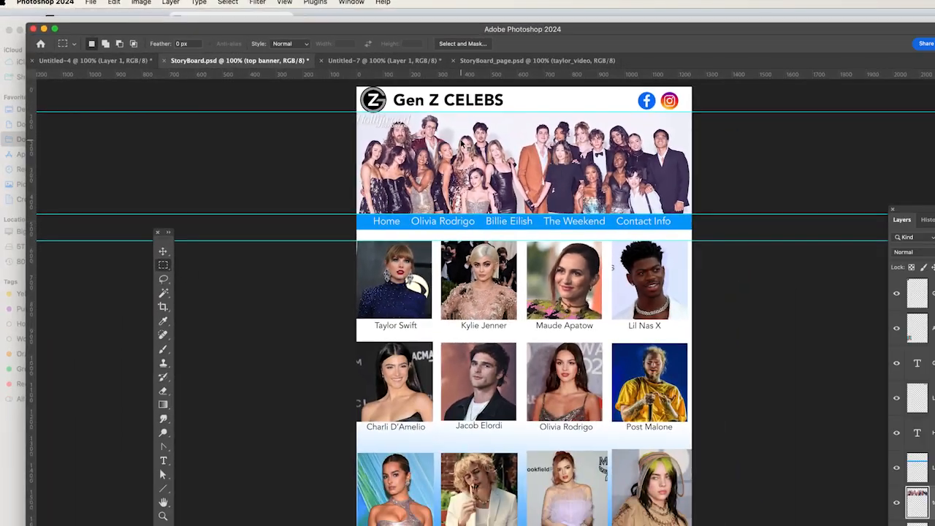
pyautogui.click(343, 62)
pyautogui.click(237, 60)
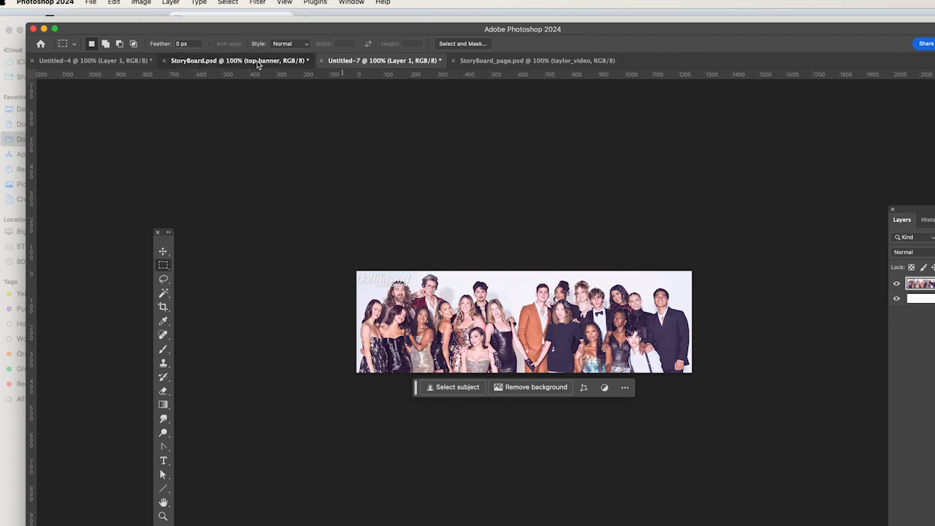
pyautogui.click(320, 61)
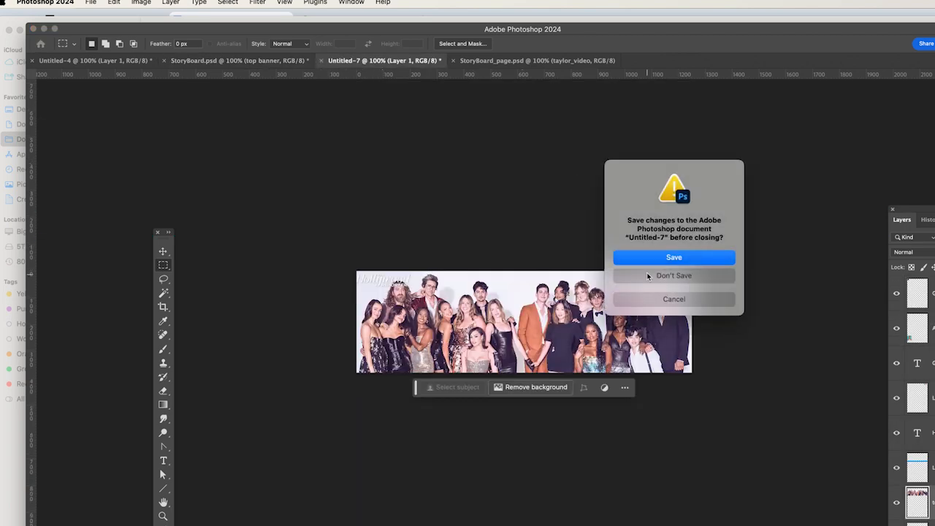
pyautogui.click(642, 275)
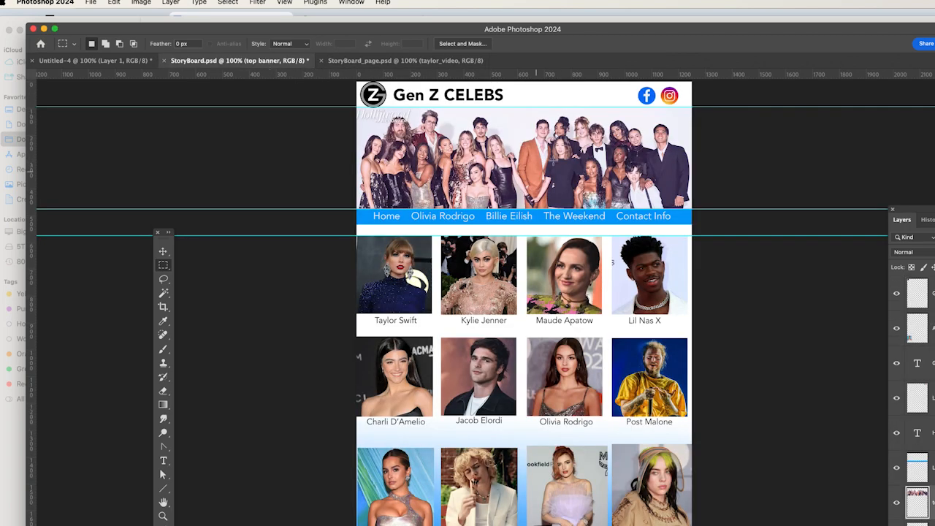
# Step: Switch to Finder and open topBanner.jpg from the GenZ Celebs images folder in Adobe Photoshop 2024
pyautogui.press('super+Tab')
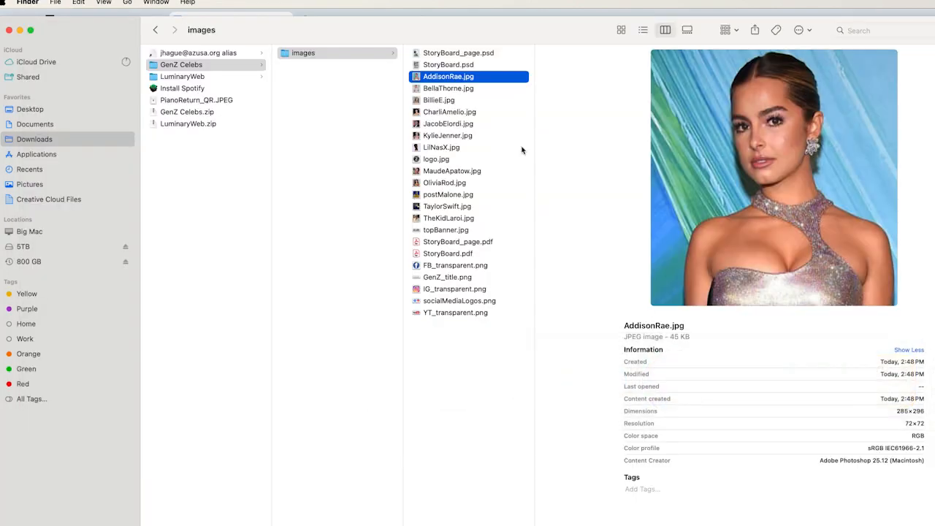
pyautogui.click(437, 66)
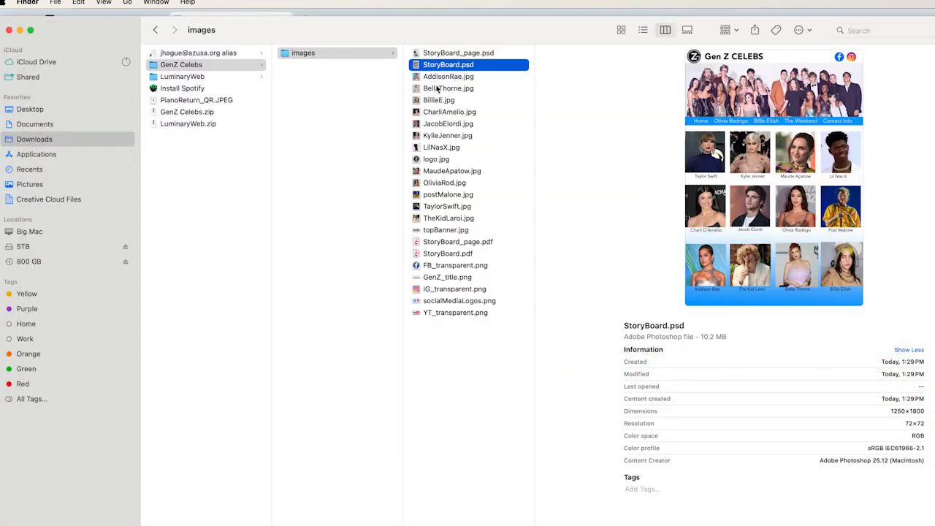
pyautogui.click(437, 88)
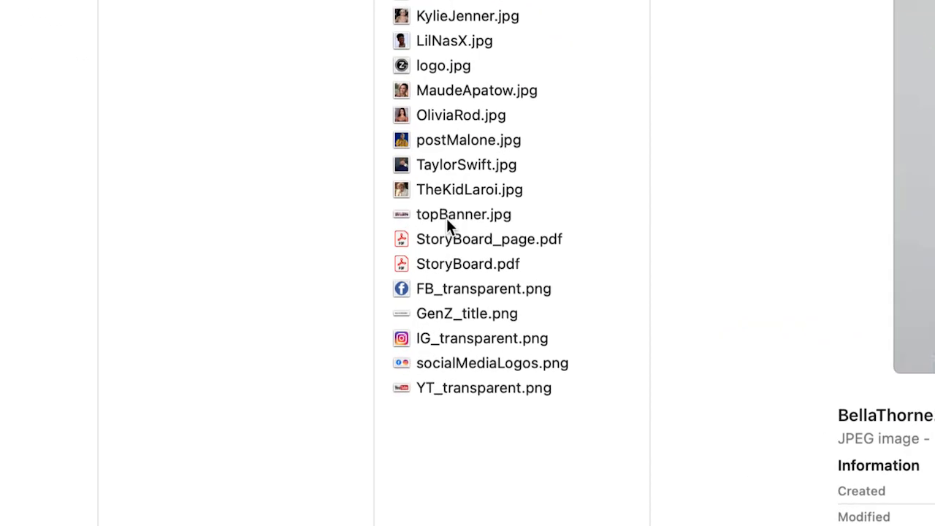
pyautogui.click(437, 231)
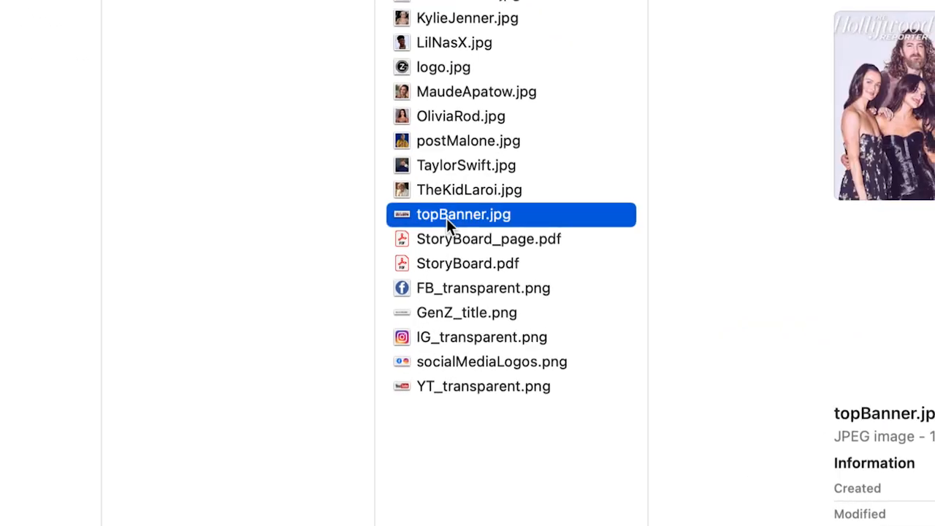
pyautogui.rightClick(447, 219)
pyautogui.moveTo(483, 240)
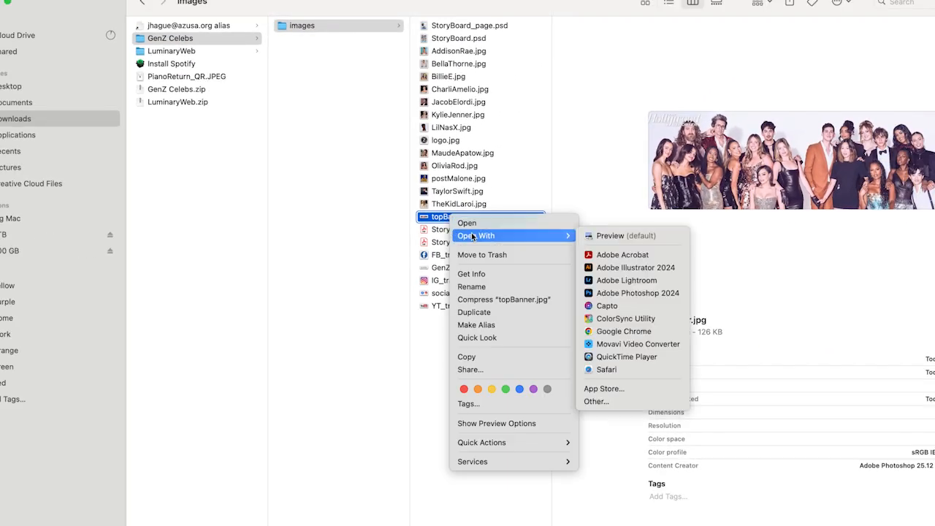
pyautogui.click(618, 293)
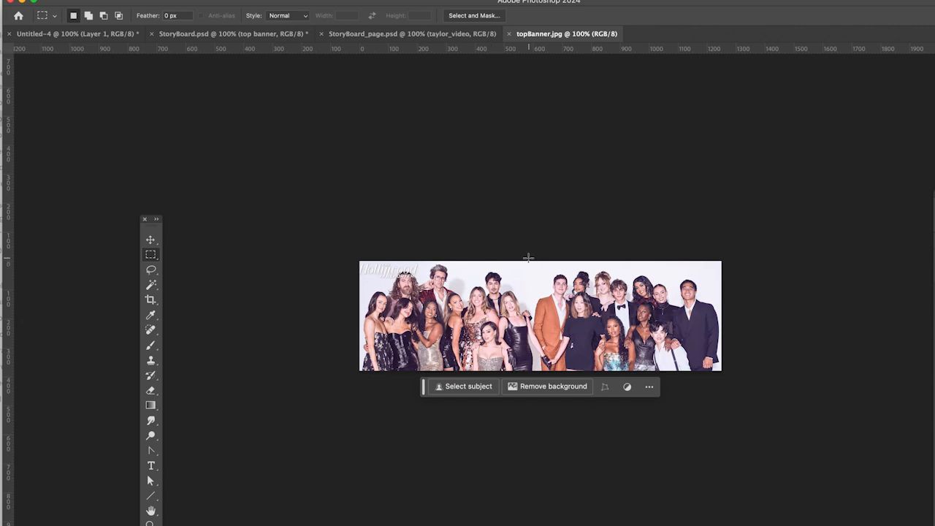
# Step: Switch to Chrome and search Google Images for "football banners" in a new tab
pyautogui.press('super+Tab')
pyautogui.press('super+Tab')
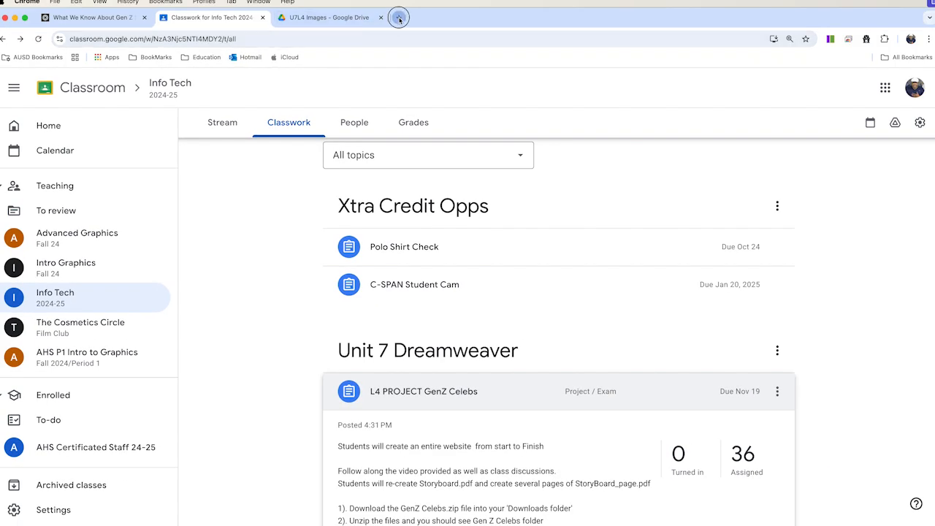
pyautogui.click(399, 18)
pyautogui.write('foo')
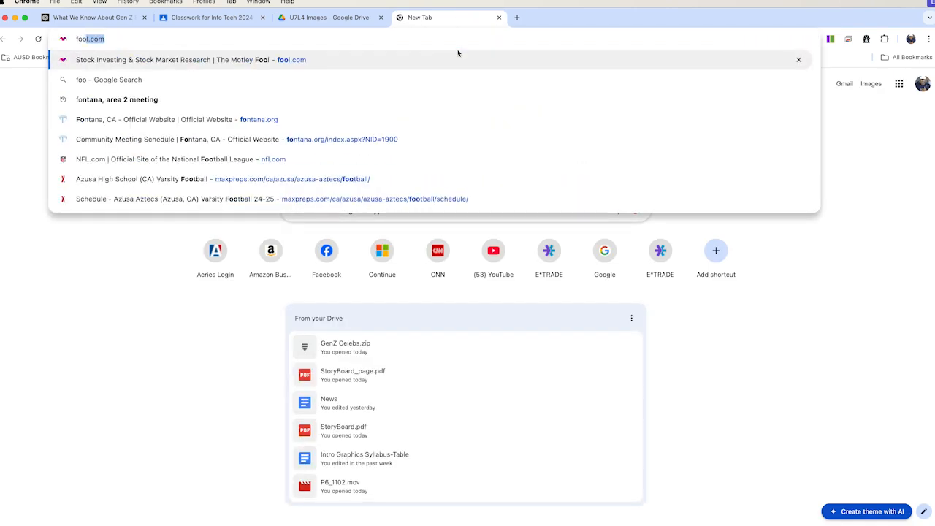
pyautogui.write('tball banners')
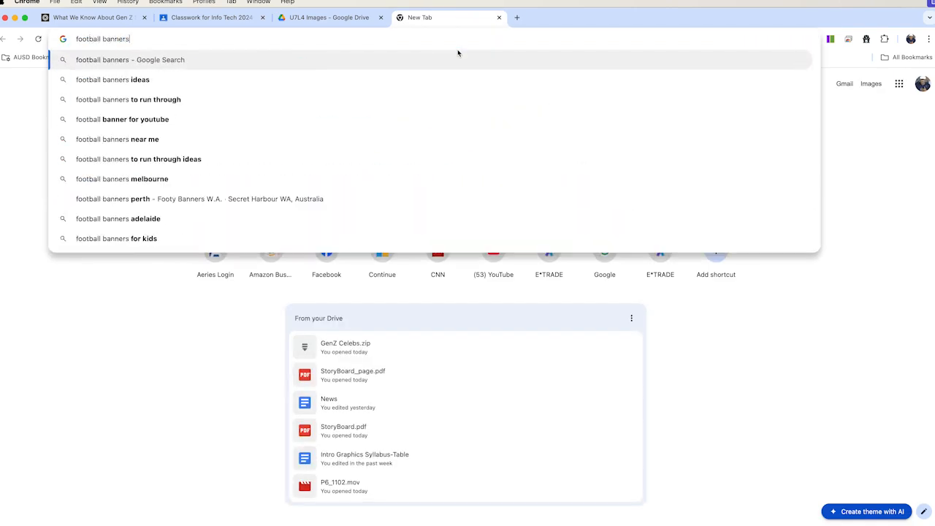
pyautogui.press('Return')
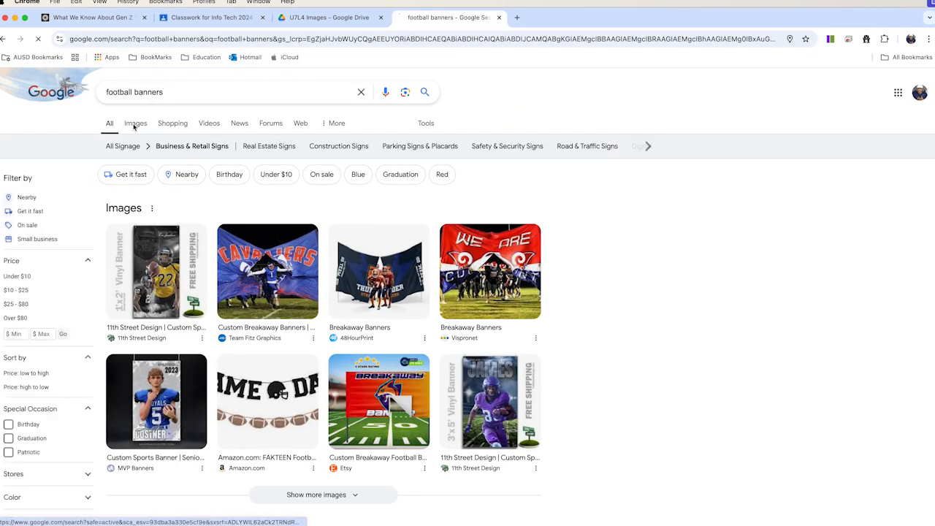
pyautogui.click(136, 124)
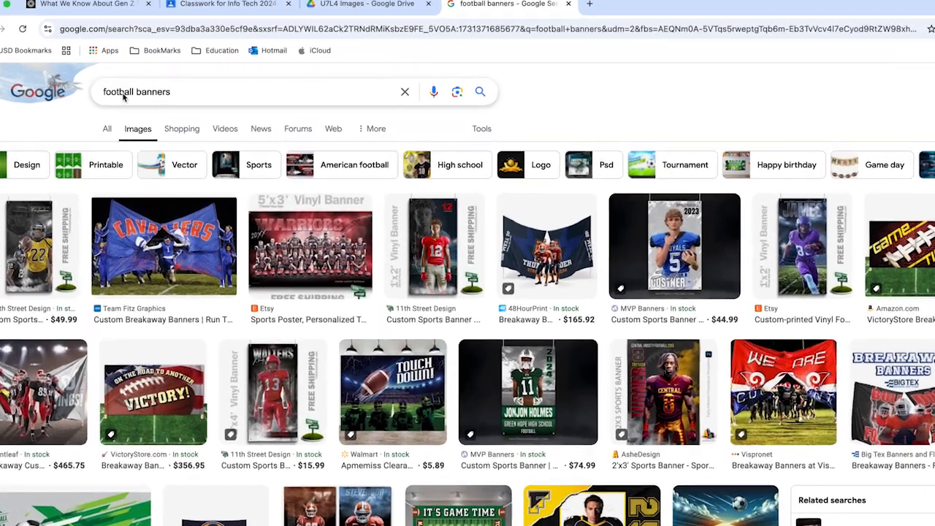
# Step: Change the image search to "football top banners"
pyautogui.click(151, 56)
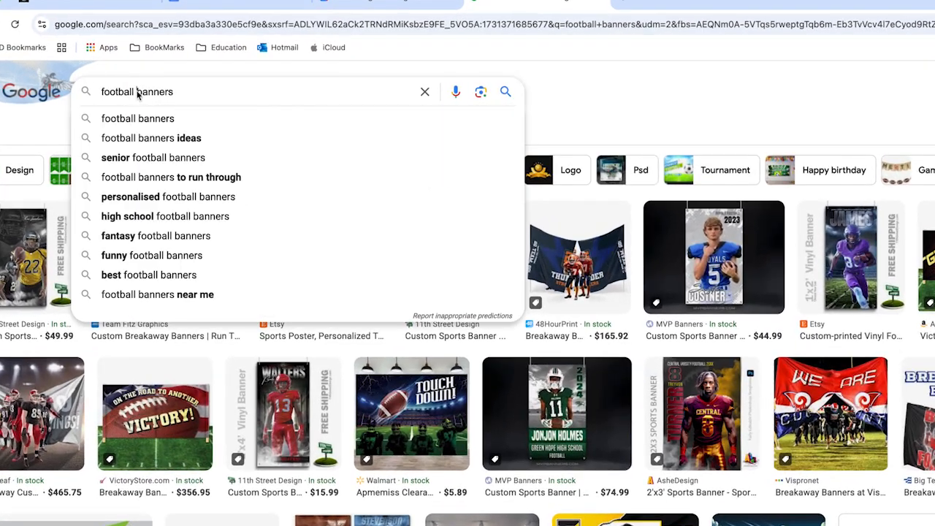
pyautogui.moveTo(139, 95); pyautogui.dragTo(227, 98)
pyautogui.write('top banners')
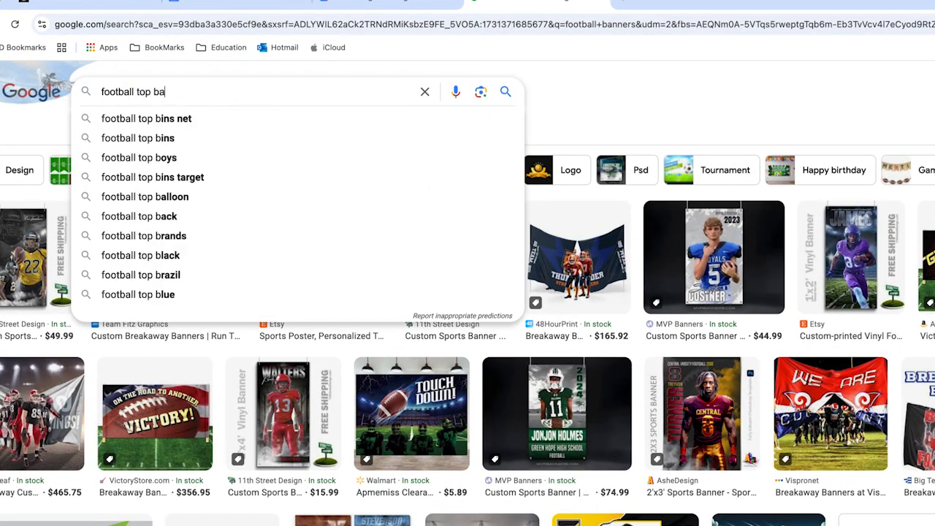
pyautogui.press('Return')
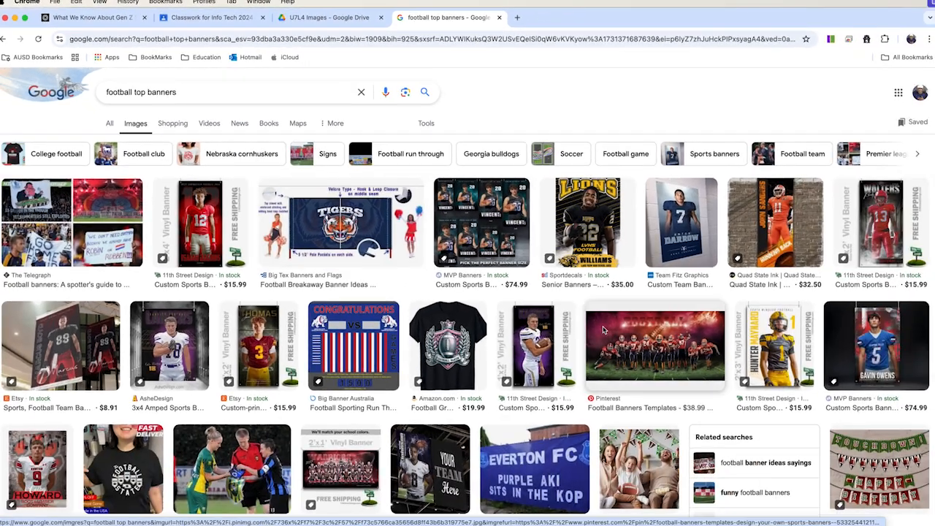
# Step: Open the wide Pinterest football team banner result and copy its image
pyautogui.click(797, 412)
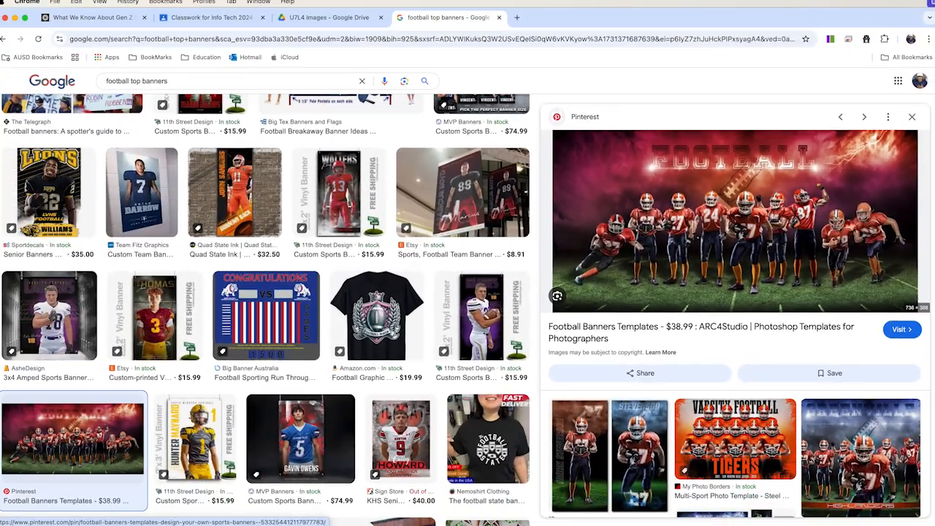
pyautogui.rightClick(740, 199)
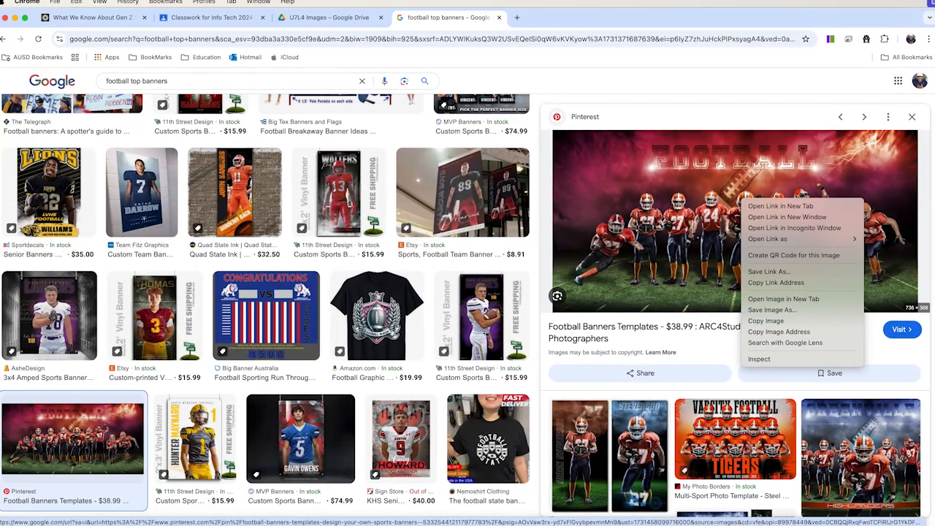
pyautogui.press('Escape')
pyautogui.scroll(-1, 734, 220)
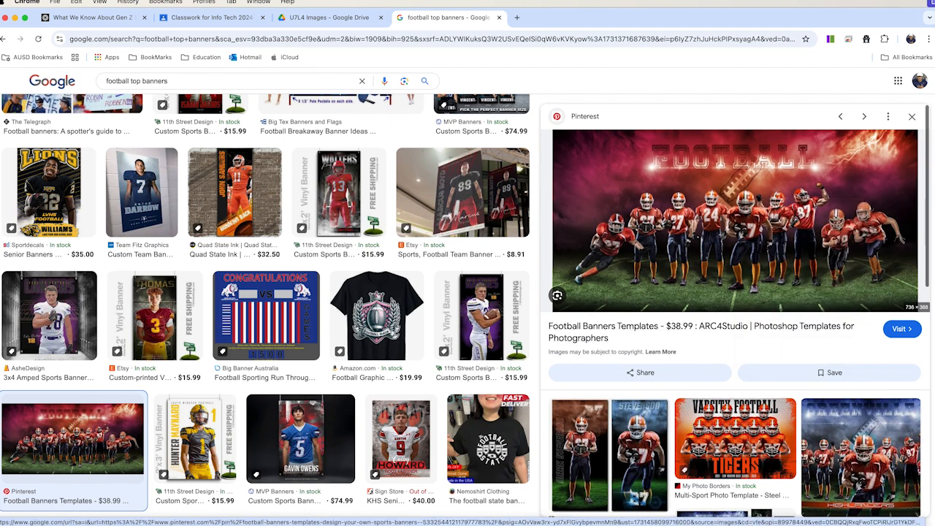
pyautogui.rightClick(726, 206)
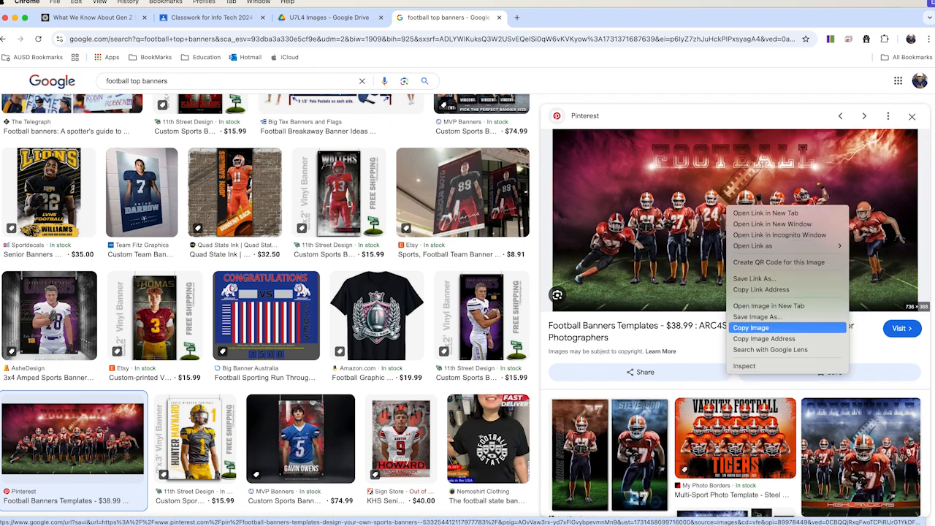
pyautogui.click(751, 328)
# Step: Switch to Photoshop, paste the football image into topBanner.jpg and scale it to cover the whole banner
pyautogui.press('super+Tab')
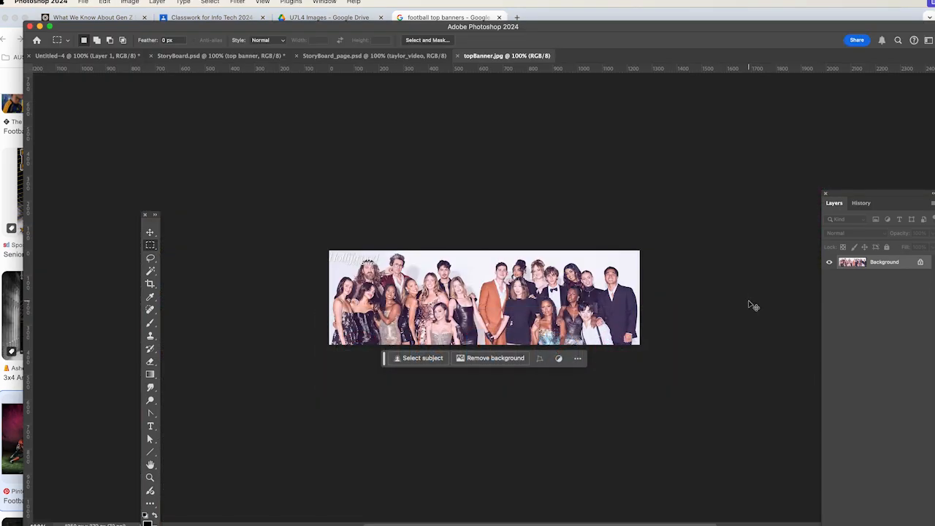
pyautogui.press('super+v')
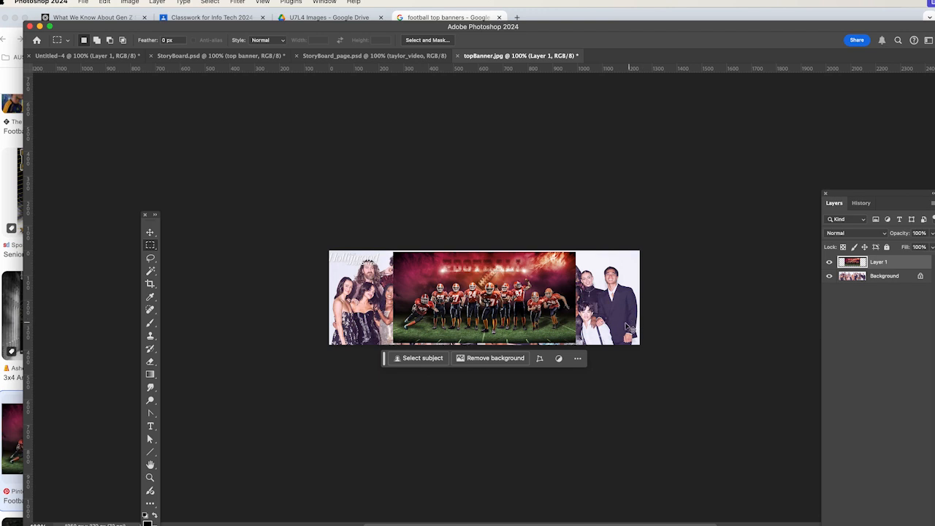
pyautogui.scroll(-3, 501, 319)
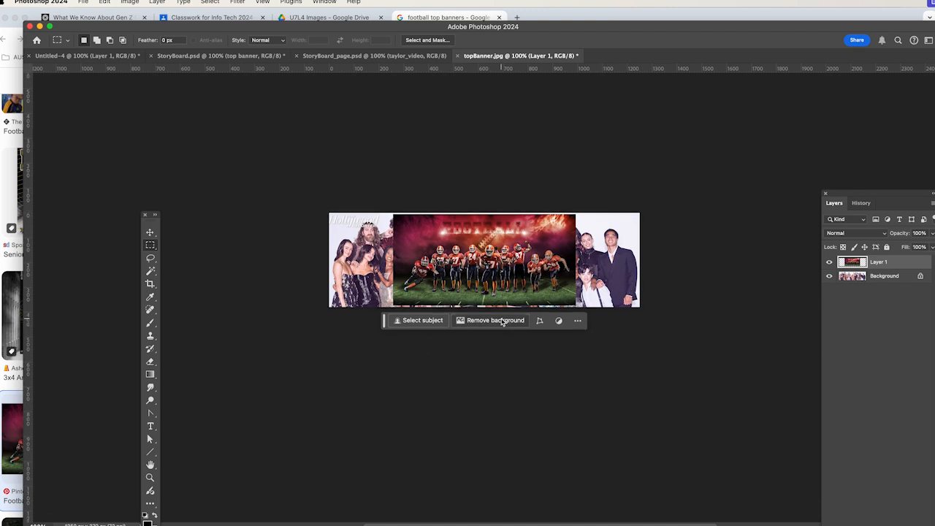
pyautogui.scroll(4, 501, 319)
pyautogui.press('super+t')
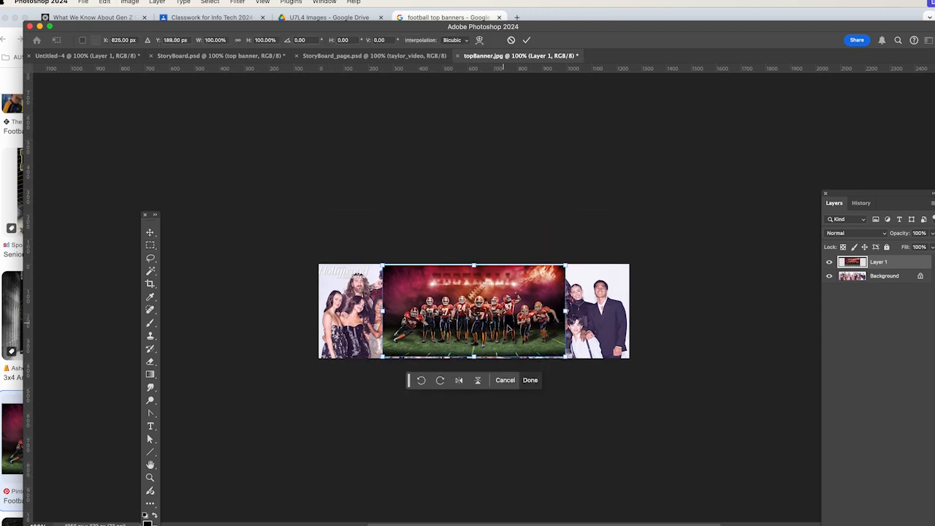
pyautogui.moveTo(381, 358); pyautogui.dragTo(310, 381)
pyautogui.moveTo(564, 390); pyautogui.dragTo(546, 375)
pyautogui.press('Return')
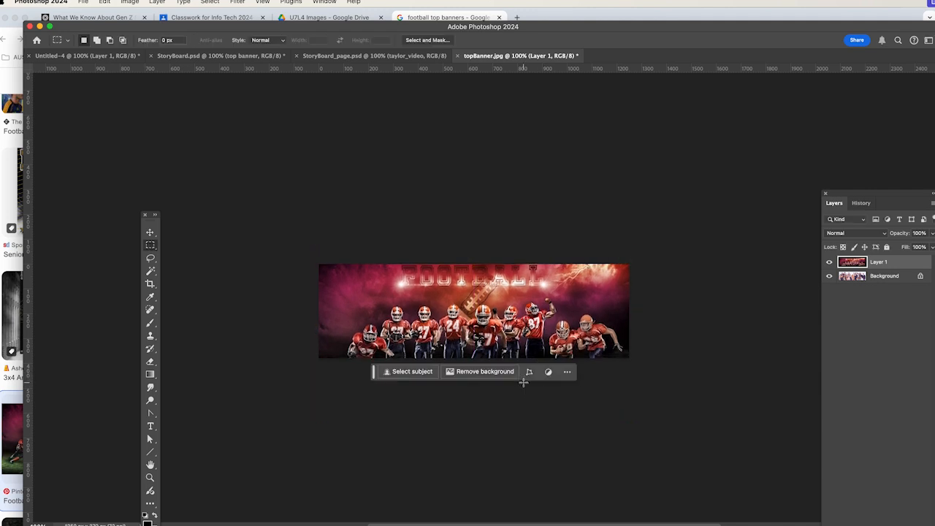
# Step: Move the floating Layers panel fully into view beside the canvas
pyautogui.moveTo(842, 192); pyautogui.dragTo(715, 141)
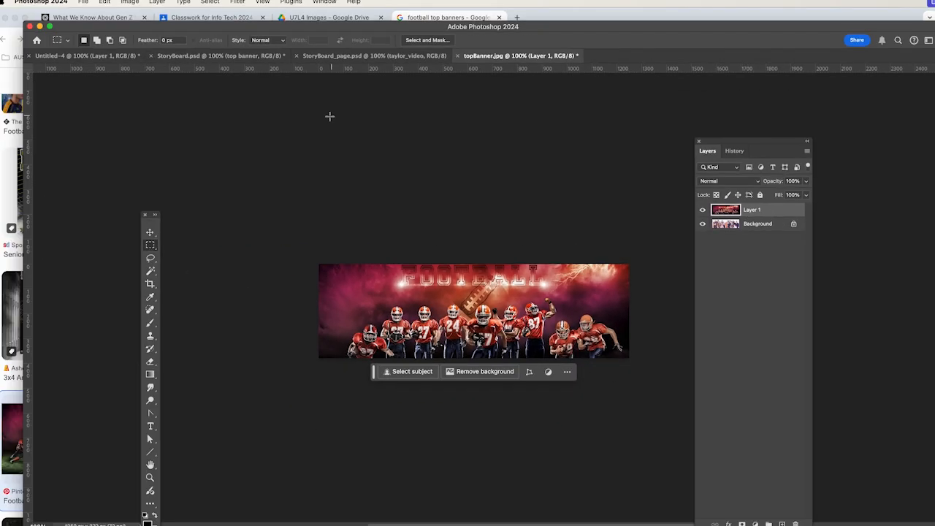
# Step: Set up a JPEG copy named topBanner.jpg in the GenZ Celebs images folder, but cancel the save
pyautogui.click(83, 3)
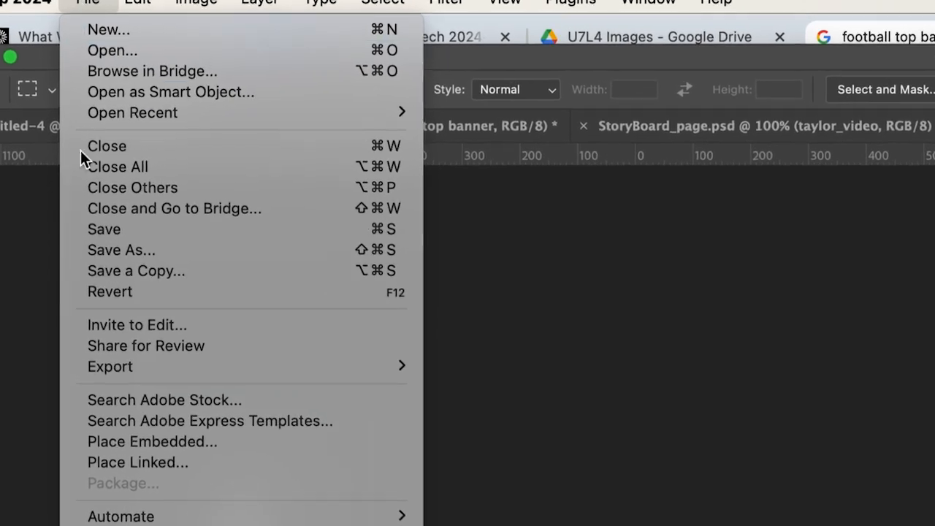
pyautogui.click(112, 270)
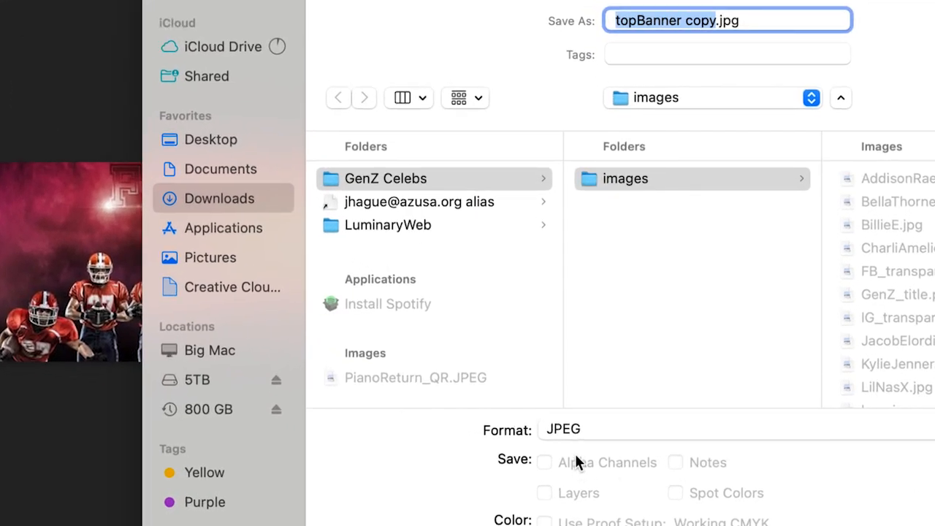
pyautogui.click(733, 457)
pyautogui.click(578, 428)
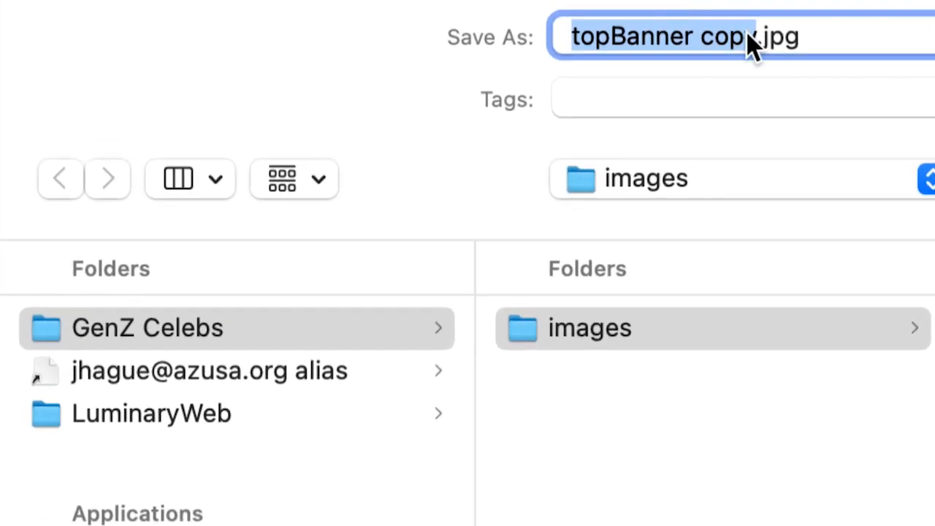
pyautogui.click(712, 21)
pyautogui.moveTo(693, 36); pyautogui.dragTo(753, 35)
pyautogui.press('BackSpace')
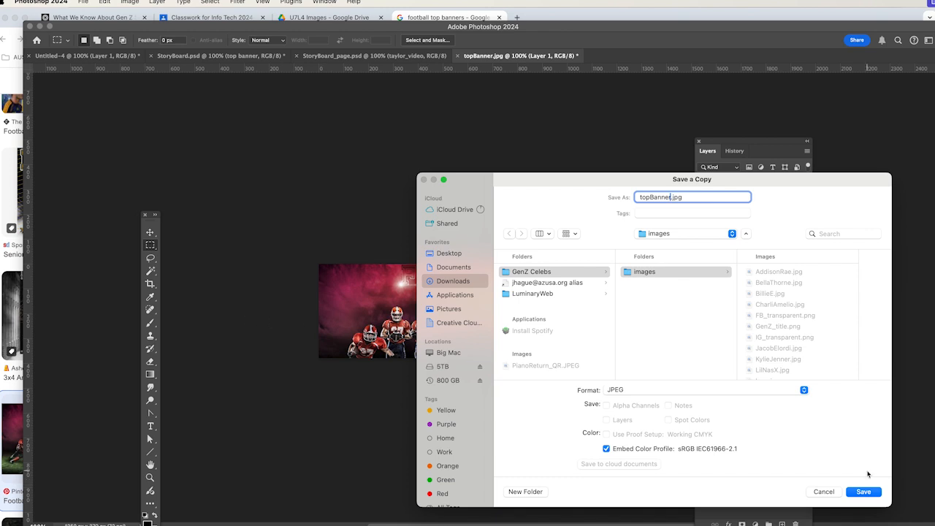
pyautogui.click(824, 492)
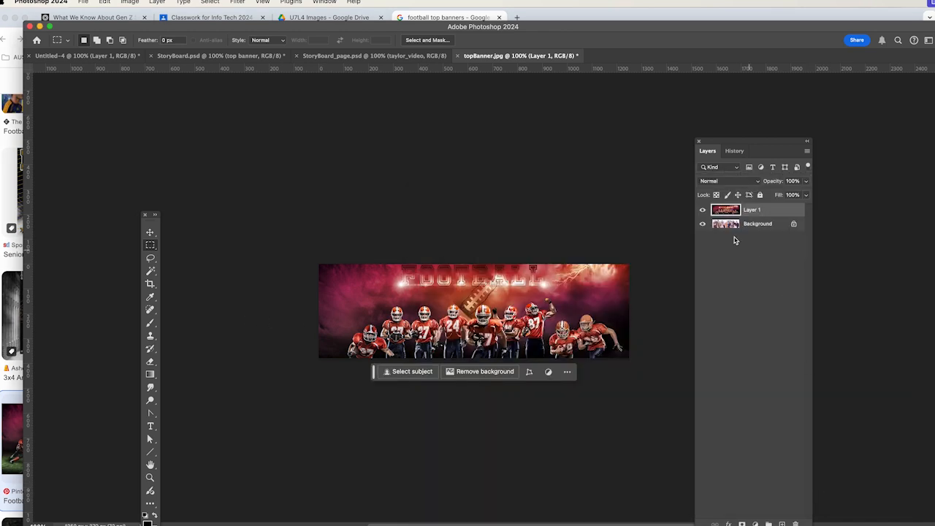
# Step: Toggle the football layer's visibility to compare it with the original banner, leaving the layer hidden
pyautogui.click(702, 211)
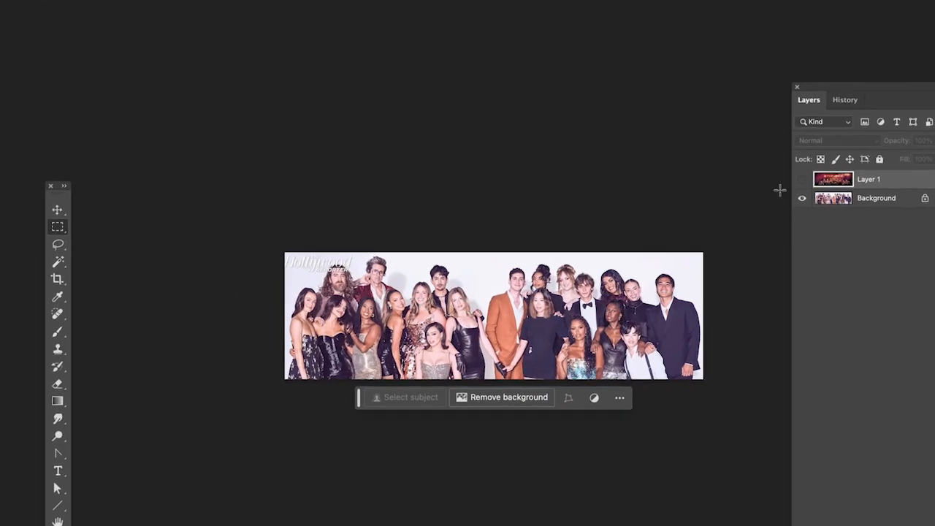
pyautogui.click(802, 179)
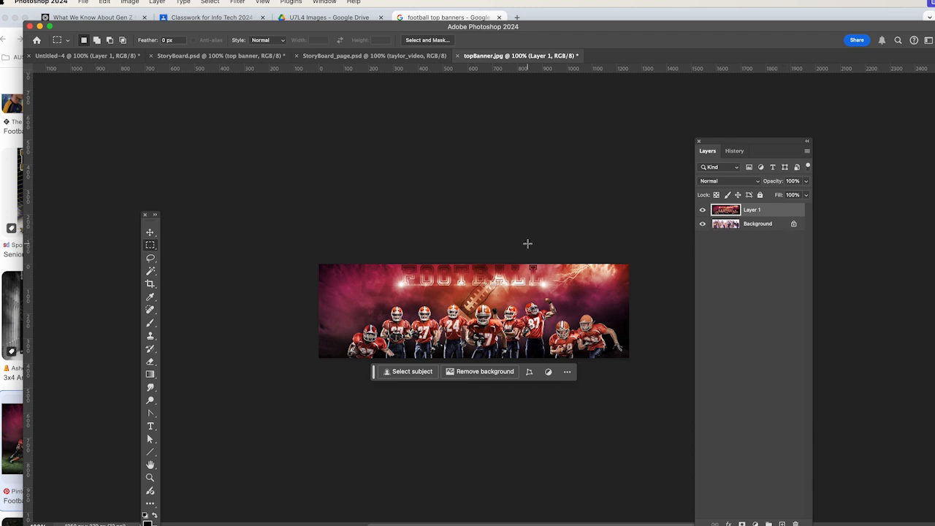
pyautogui.click(702, 211)
pyautogui.moveTo(773, 216)
pyautogui.mouseDown()
pyautogui.moveTo(784, 413)
pyautogui.moveTo(774, 512)
pyautogui.moveTo(793, 517)
pyautogui.moveTo(764, 192)
pyautogui.moveTo(767, 224)
pyautogui.mouseUp()
# Step: Switch to Chrome and change the image search to "artwork top banners"
pyautogui.press('super+Tab')
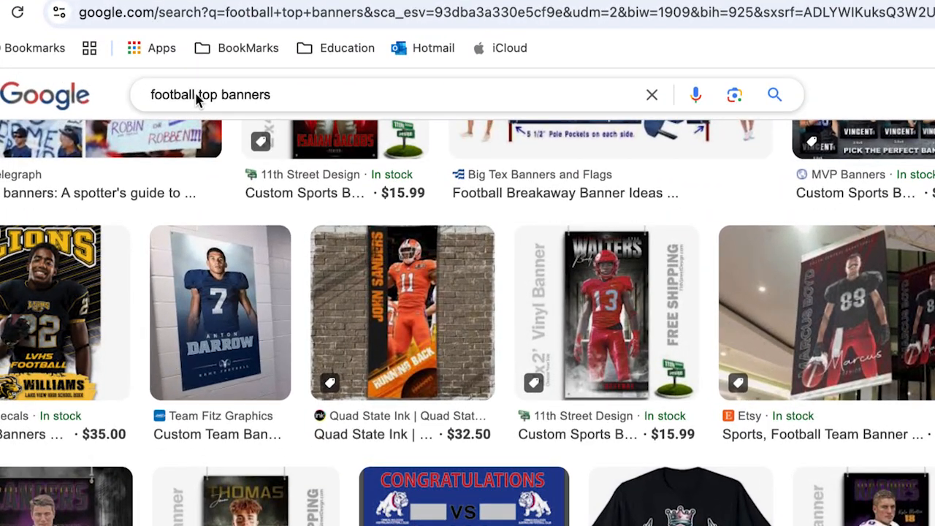
pyautogui.moveTo(196, 97); pyautogui.dragTo(140, 98)
pyautogui.write('artwork')
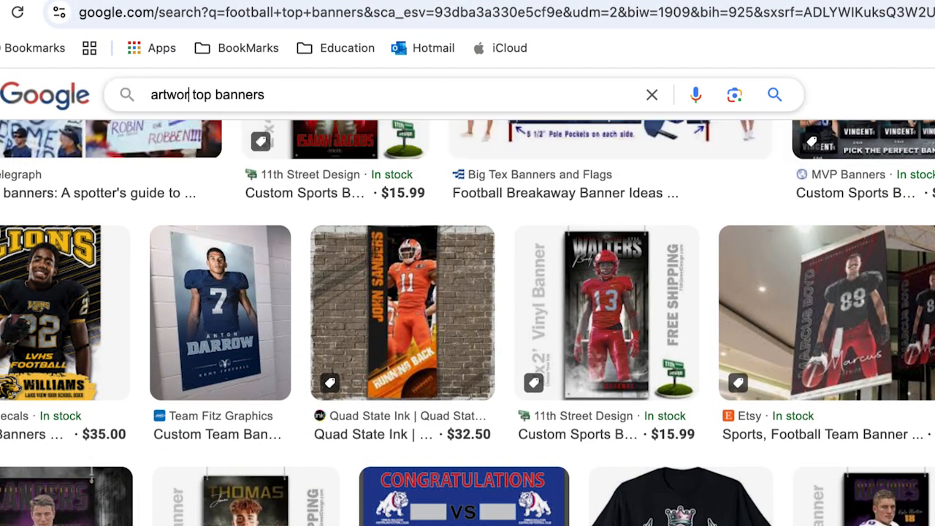
pyautogui.press('Return')
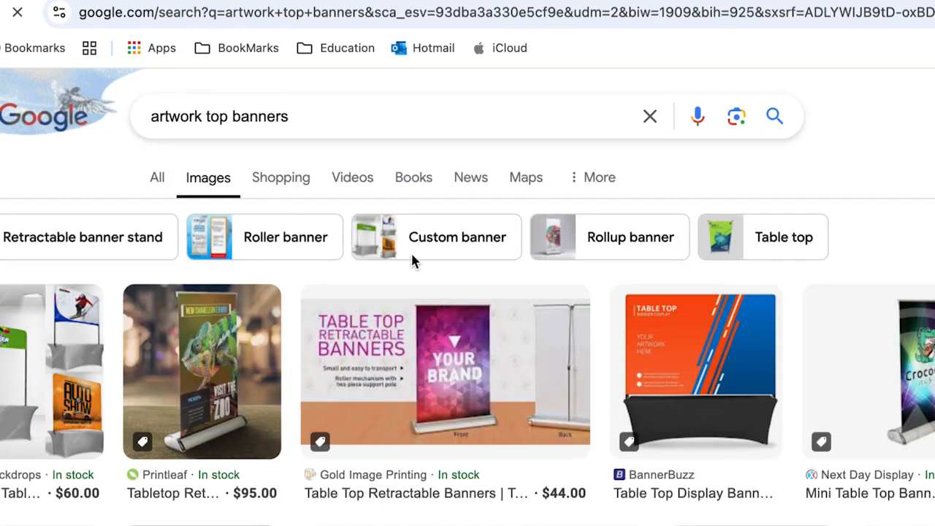
pyautogui.scroll(-5, 461, 284)
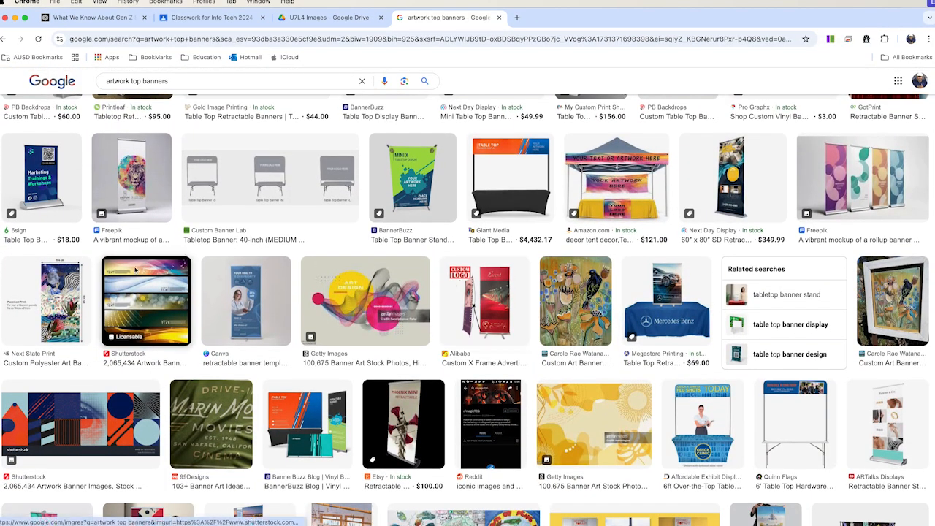
# Step: Copy the wide Shutterstock geometric artwork banner, switch to Photoshop and paste it over the banner in topBanner.jpg
pyautogui.click(81, 409)
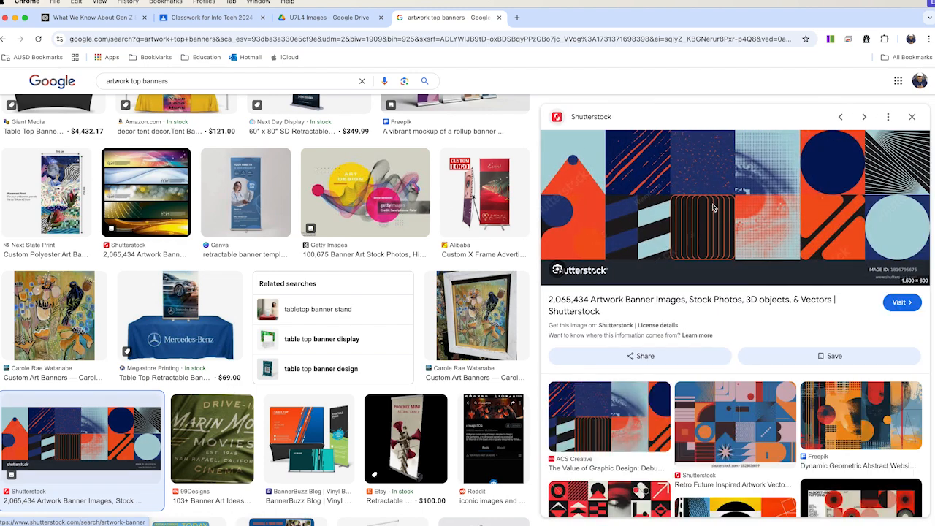
pyautogui.rightClick(719, 190)
pyautogui.click(753, 307)
pyautogui.press('super+Tab')
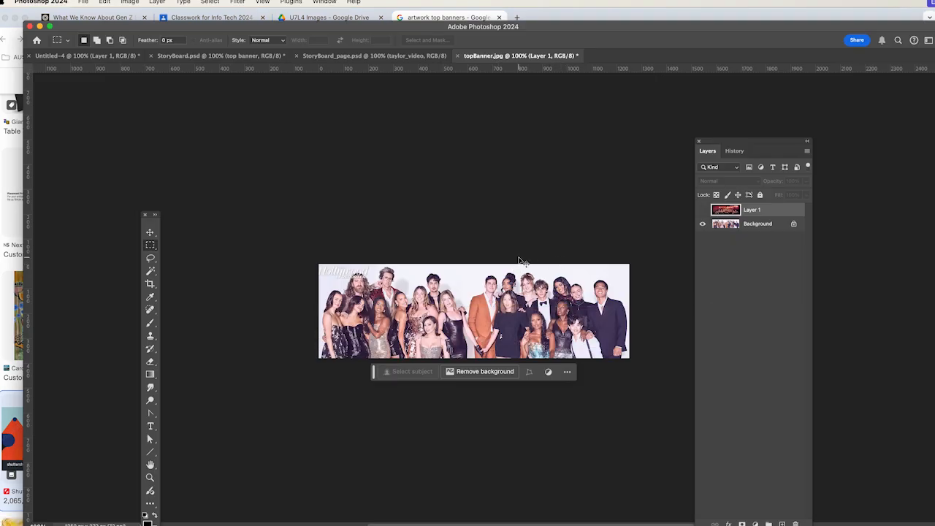
pyautogui.press('super+v')
pyautogui.moveTo(511, 299); pyautogui.dragTo(503, 278)
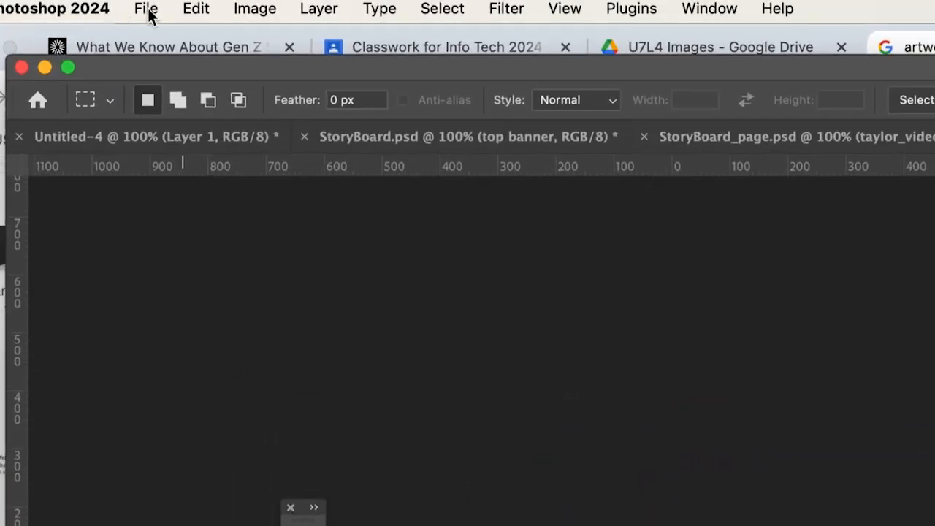
# Step: Start a JPEG copy of the artwork banner named topBanner.jpg in the images folder, but cancel the save
pyautogui.click(83, 2)
pyautogui.click(233, 284)
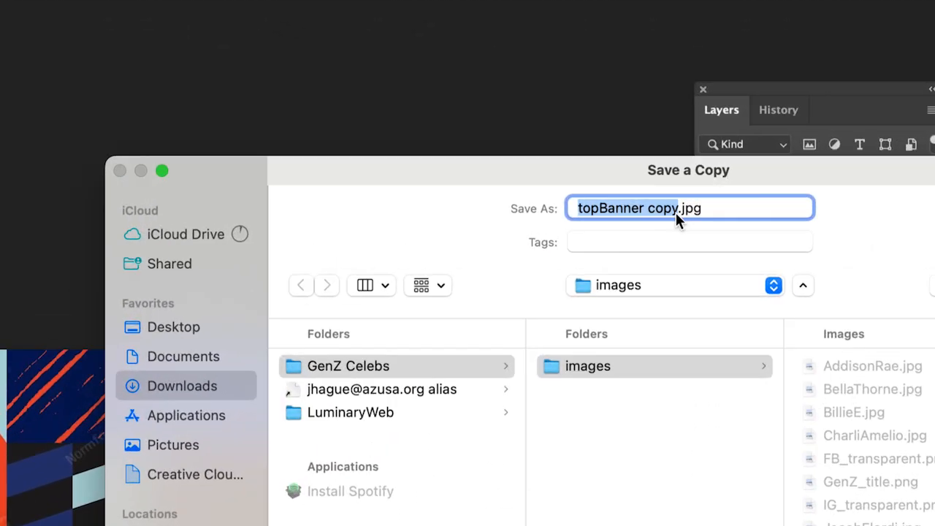
pyautogui.click(686, 197)
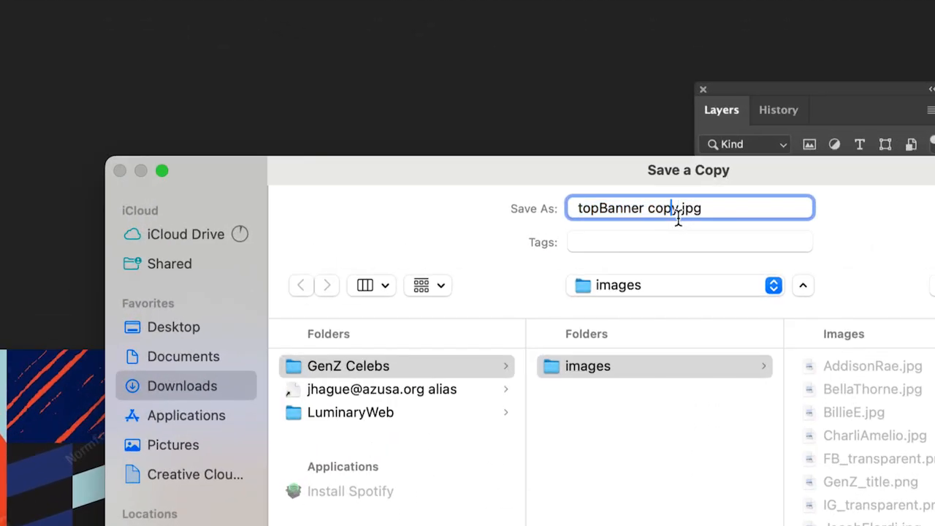
pyautogui.press('BackSpace')
pyautogui.press('BackSpace')
pyautogui.press('BackSpace')
pyautogui.press('BackSpace')
pyautogui.press('BackSpace')
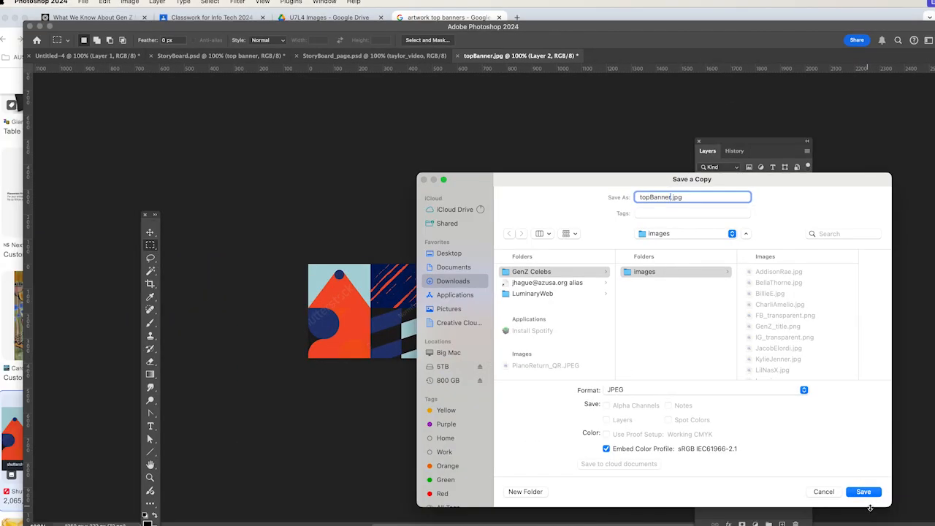
pyautogui.click(825, 492)
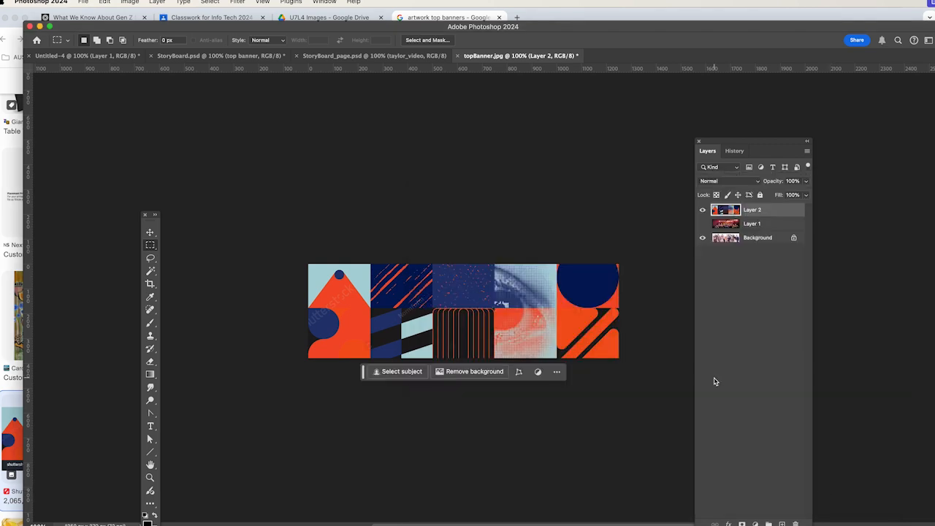
# Step: Delete the artwork and football layers, and close topBanner.jpg without saving the changes
pyautogui.click(702, 211)
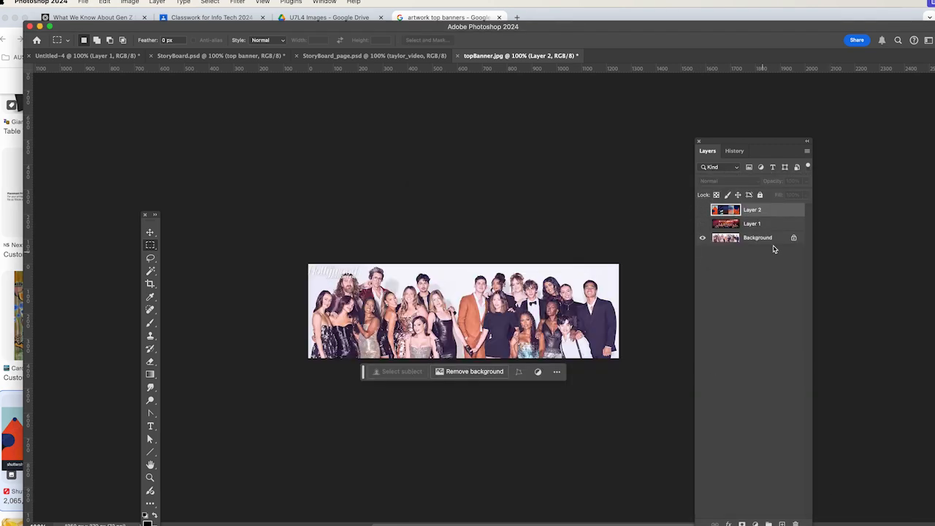
pyautogui.click(787, 224)
pyautogui.moveTo(774, 213); pyautogui.dragTo(795, 523)
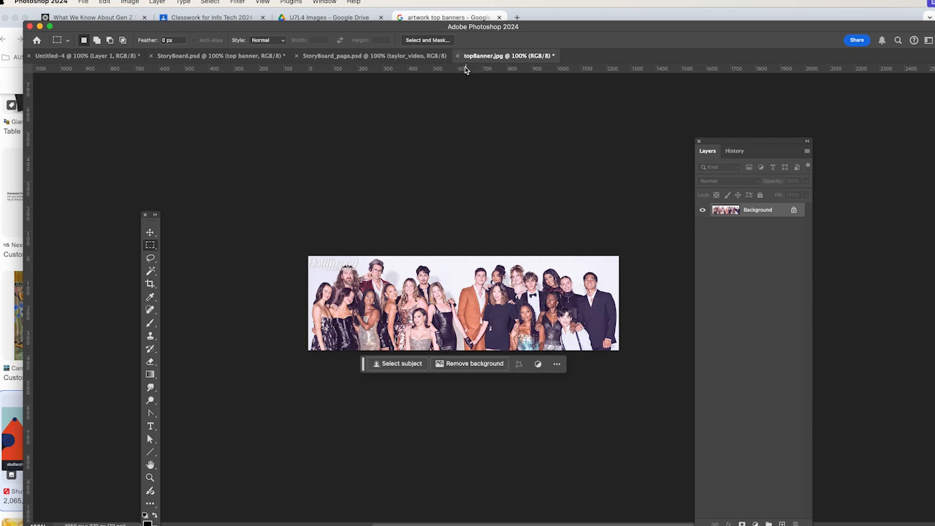
pyautogui.click(458, 55)
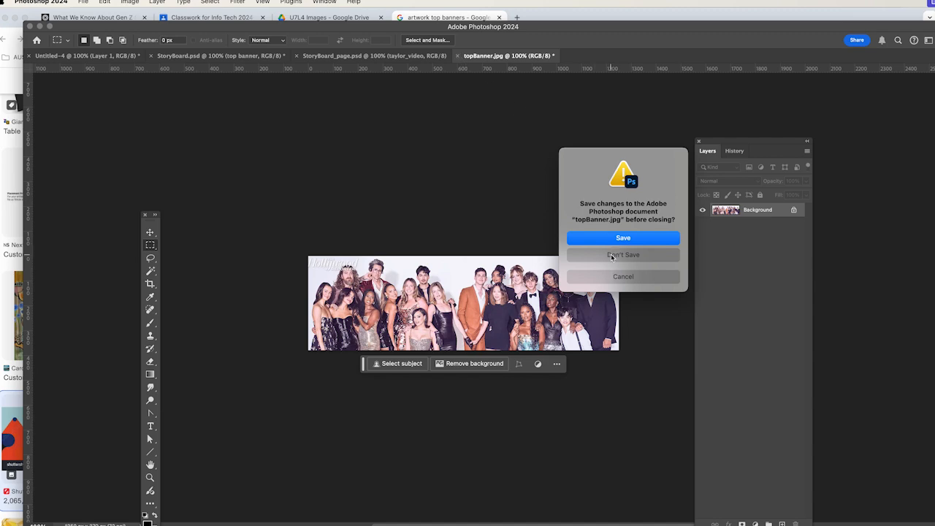
pyautogui.click(613, 254)
pyautogui.scroll(-10, 351, 255)
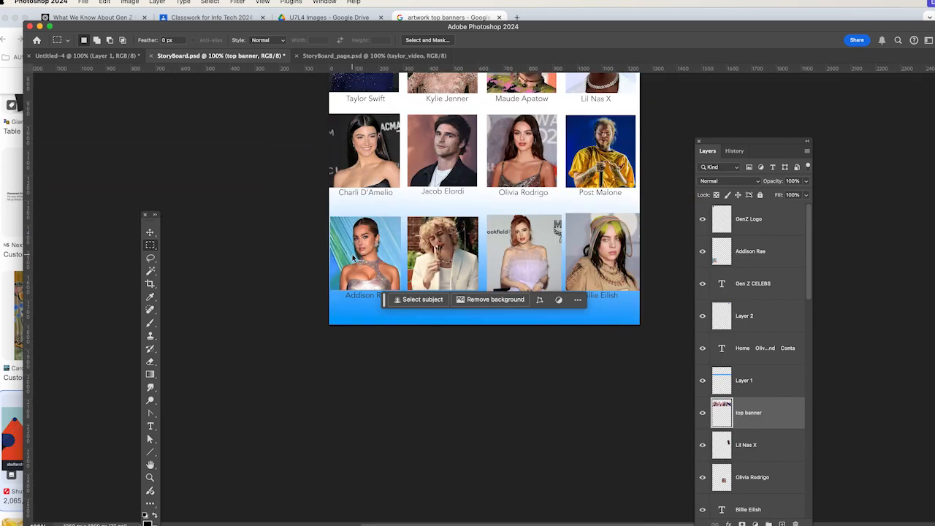
pyautogui.scroll(8, 350, 255)
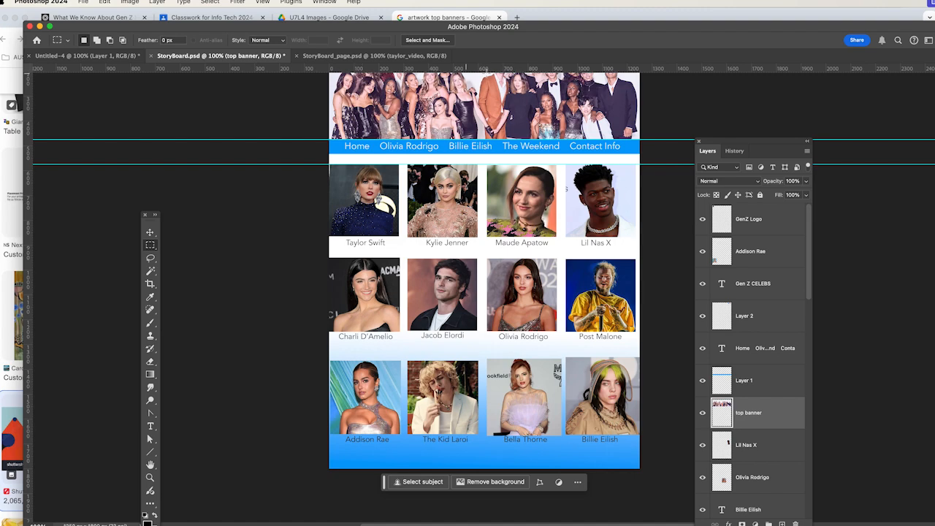
pyautogui.scroll(1, 484, 293)
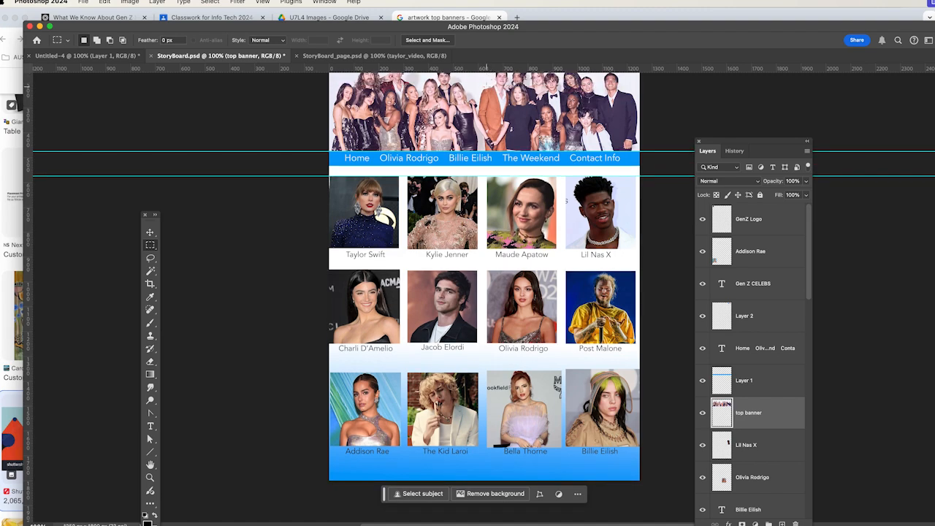
# Step: Switch to Finder and open TaylorSwift.jpg from the GenZ Celebs images folder in Photoshop
pyautogui.press('super+Tab')
pyautogui.press('super+Tab')
pyautogui.press('super+Tab')
pyautogui.press('Tab')
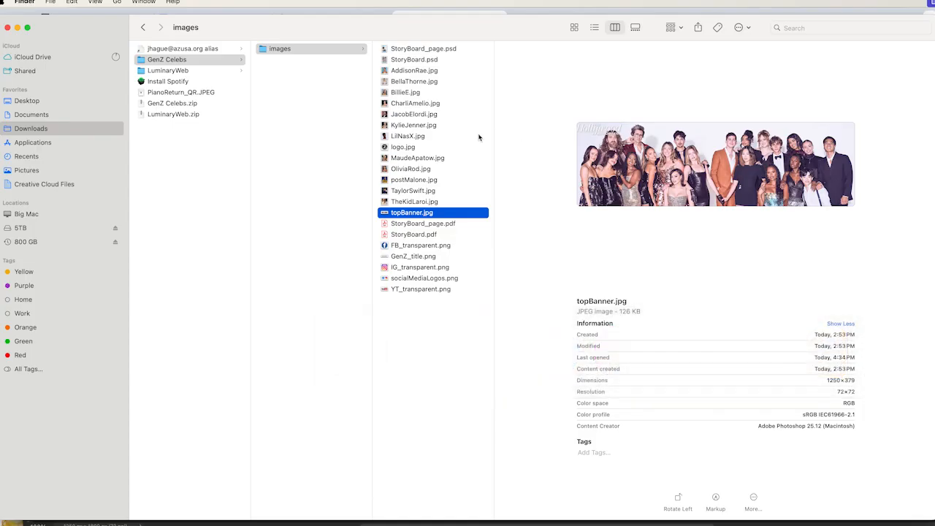
pyautogui.click(419, 70)
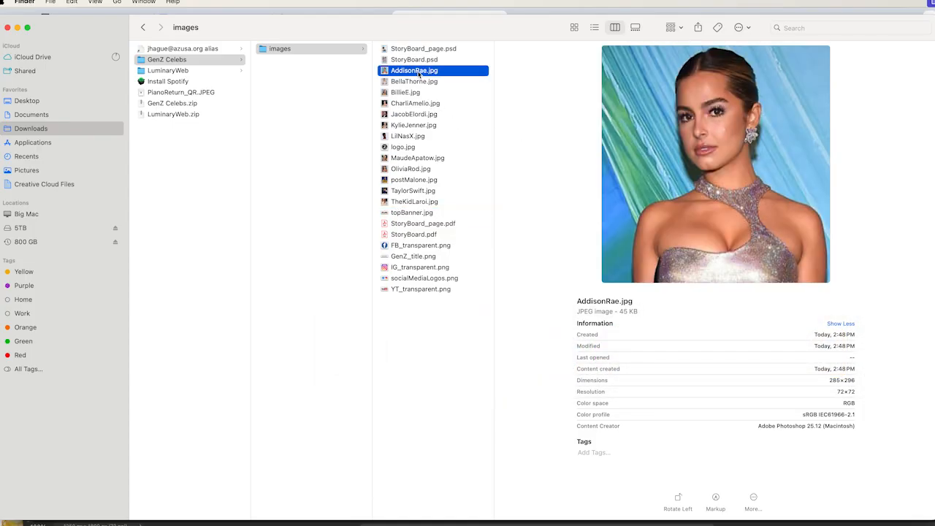
pyautogui.click(403, 193)
pyautogui.rightClick(402, 193)
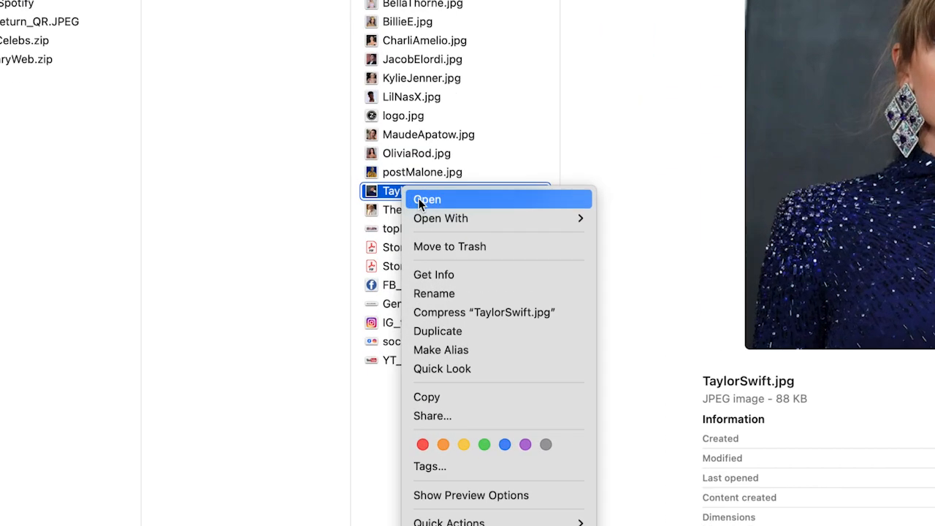
pyautogui.moveTo(435, 218)
pyautogui.click(645, 303)
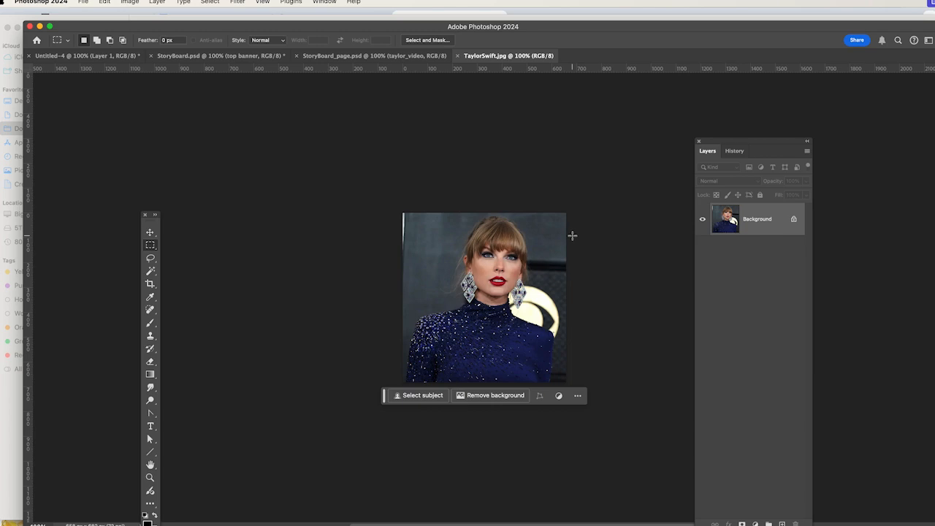
pyautogui.scroll(3, 484, 100)
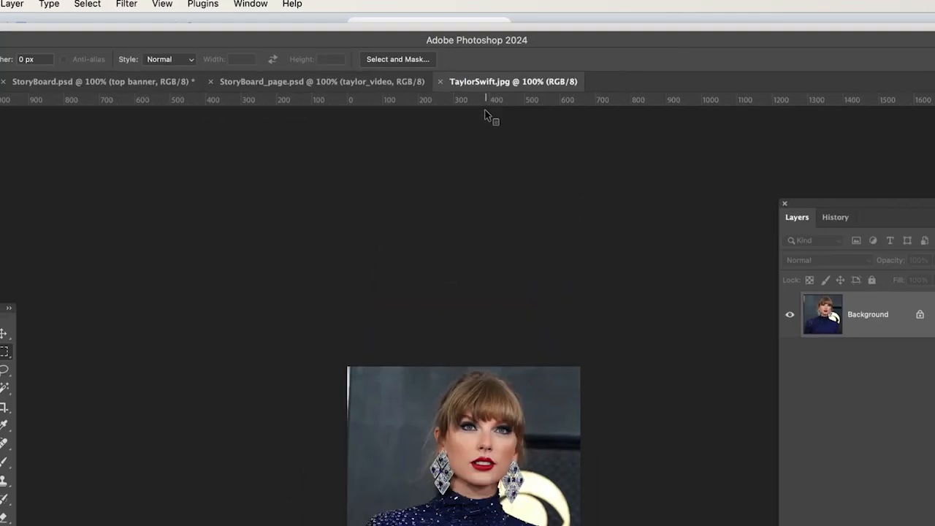
pyautogui.scroll(-3, 497, 304)
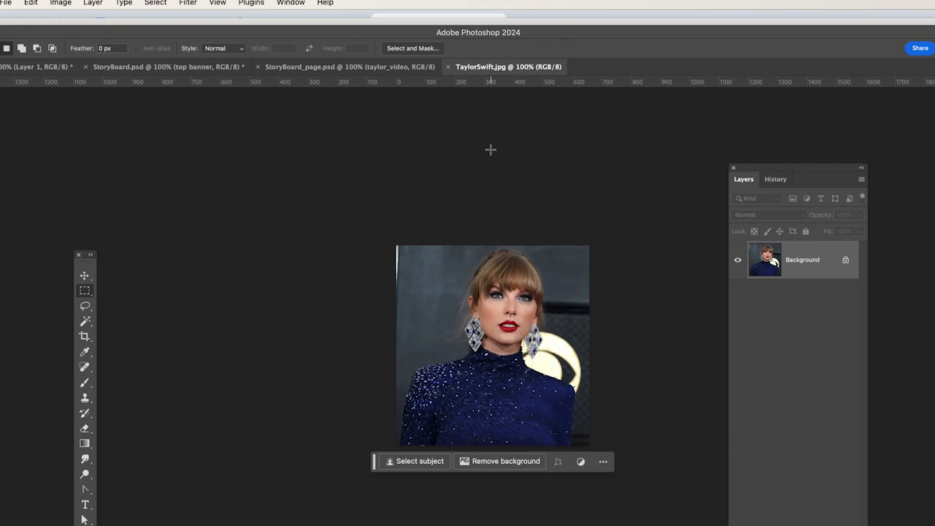
# Step: Switch to Chrome and return to the "football top banners" image results
pyautogui.press('super+Tab')
pyautogui.press('super+Tab')
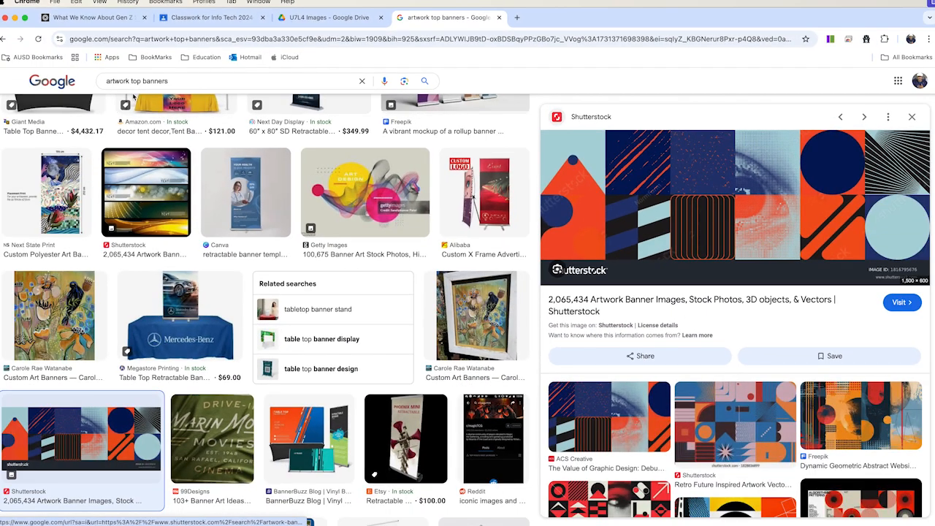
pyautogui.scroll(5, 139, 106)
pyautogui.click(171, 87)
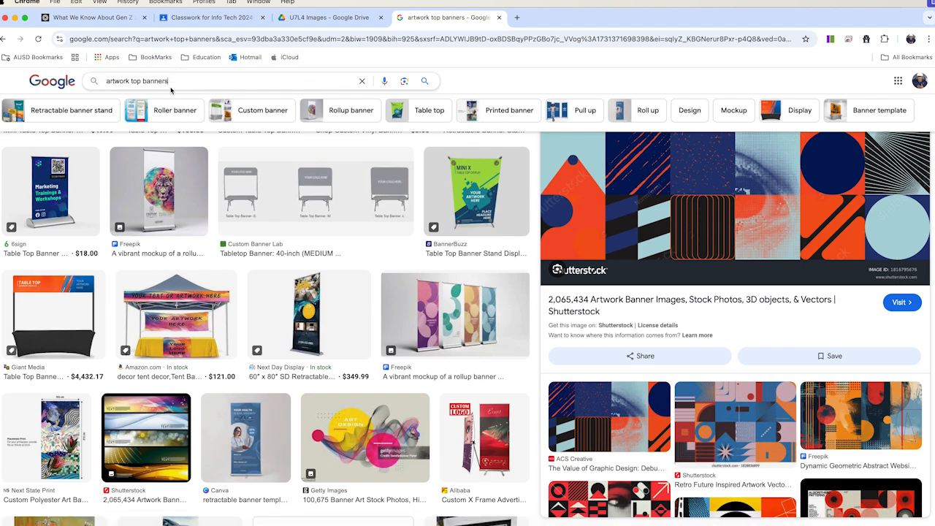
pyautogui.click(4, 38)
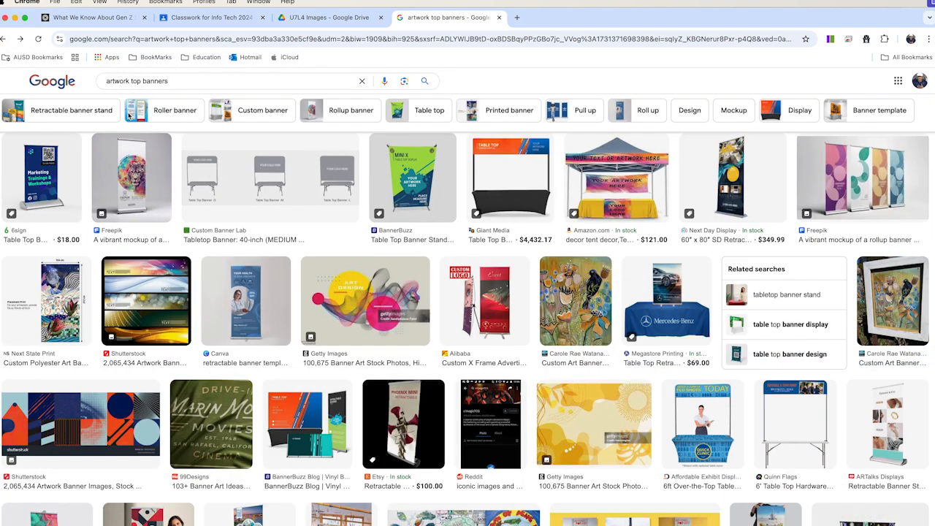
pyautogui.click(4, 38)
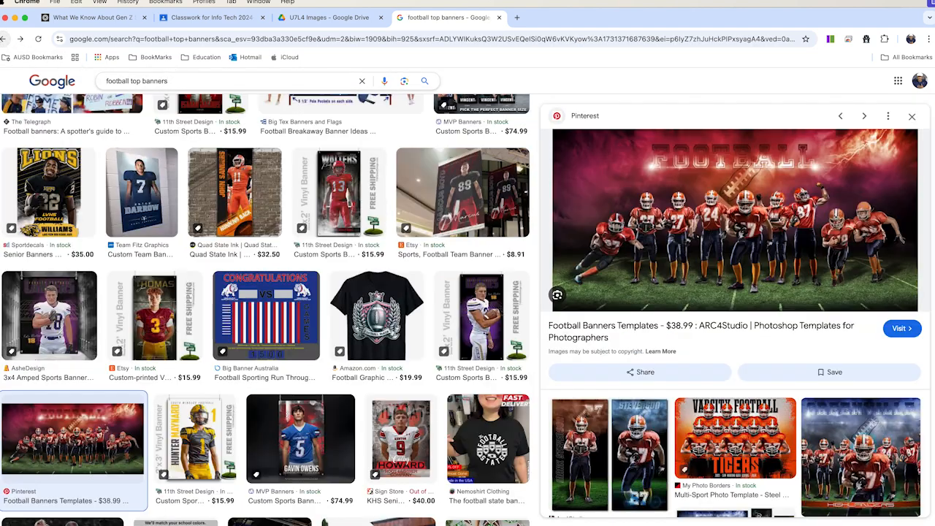
# Step: Return to the earlier Google results, search for "patrick mahomes" and show the image results
pyautogui.click(4, 39)
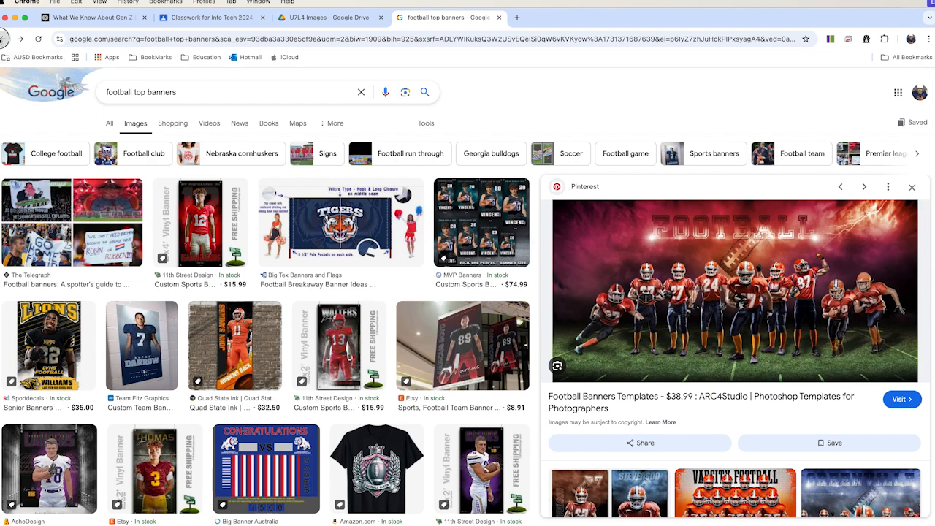
pyautogui.click(4, 38)
pyautogui.click(4, 38)
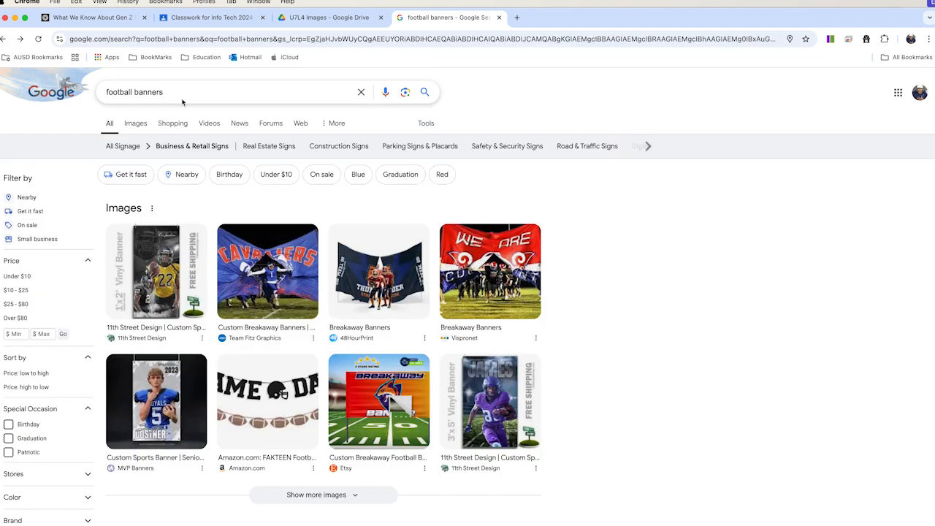
pyautogui.moveTo(179, 94); pyautogui.dragTo(86, 92)
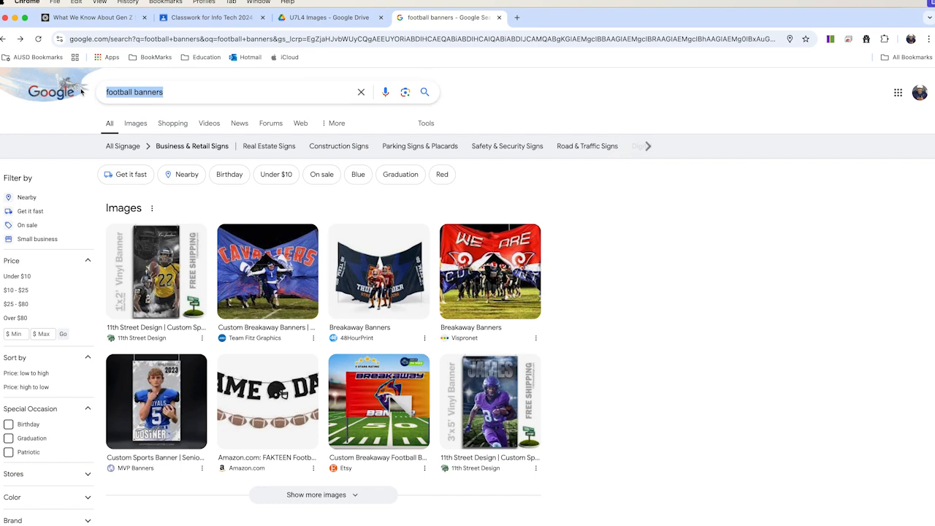
pyautogui.write('patrick ')
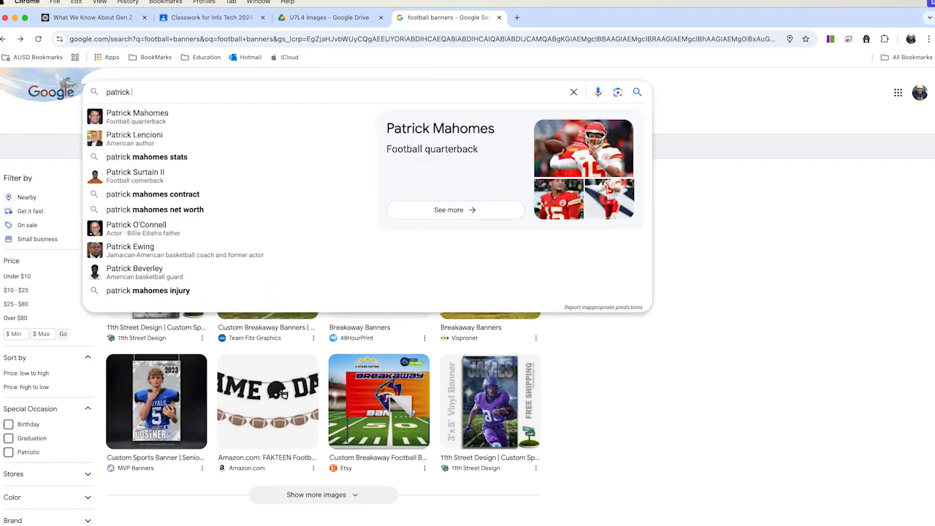
pyautogui.write('mahomes')
pyautogui.press('Return')
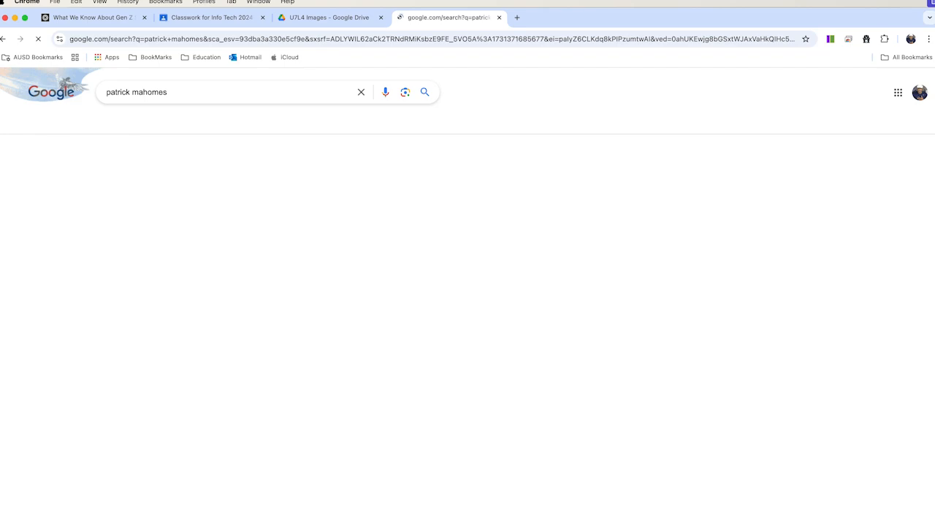
pyautogui.click(162, 124)
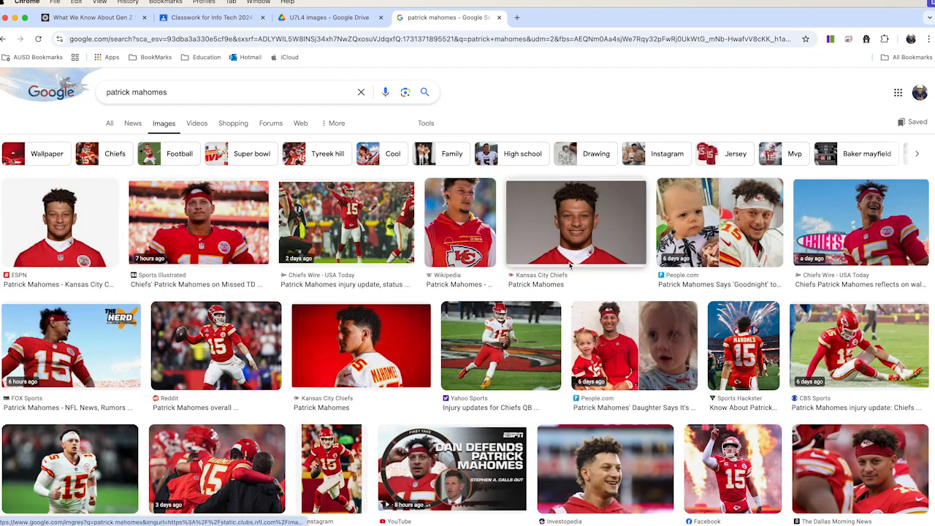
# Step: Copy the Kansas City Chiefs portrait of Patrick Mahomes, paste it into TaylorSwift.jpg in Photoshop, and position it to fill the canvas
pyautogui.click(595, 231)
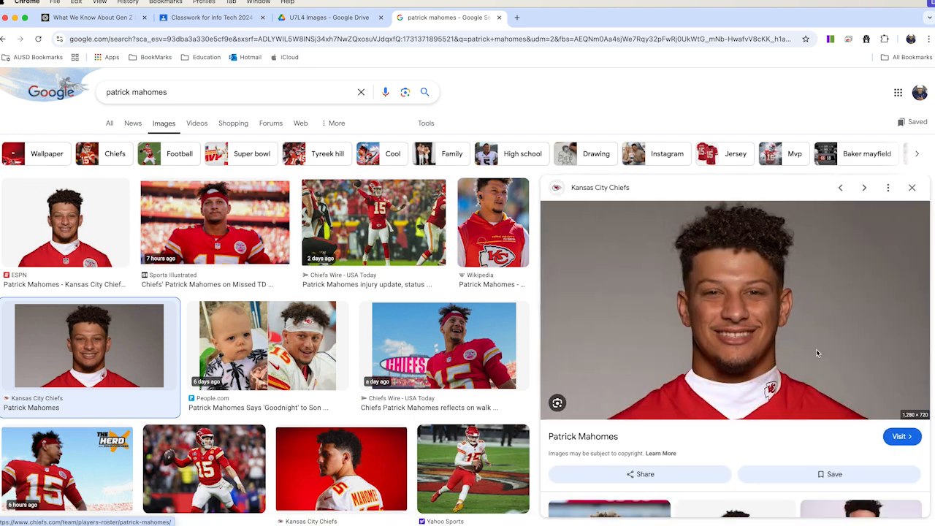
pyautogui.rightClick(746, 307)
pyautogui.click(789, 423)
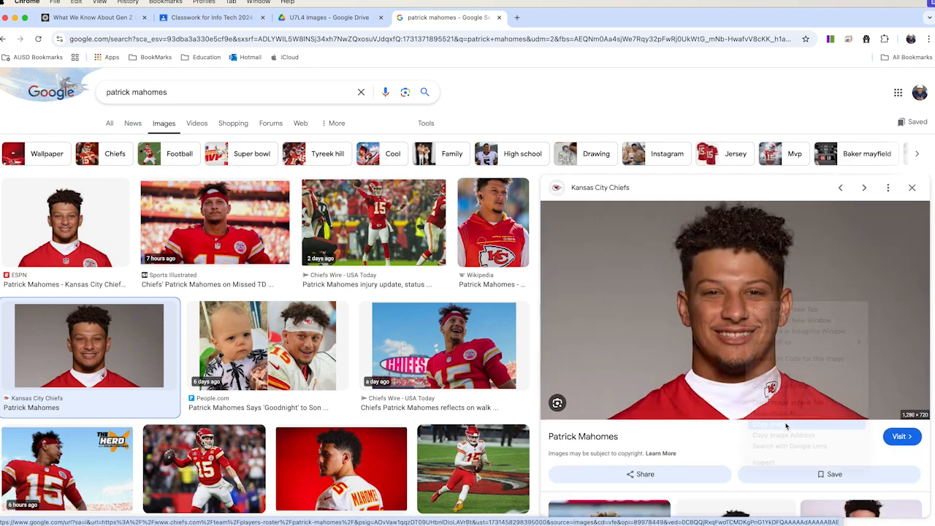
pyautogui.press('super+Tab')
pyautogui.press('super+v')
pyautogui.moveTo(549, 336); pyautogui.dragTo(484, 313)
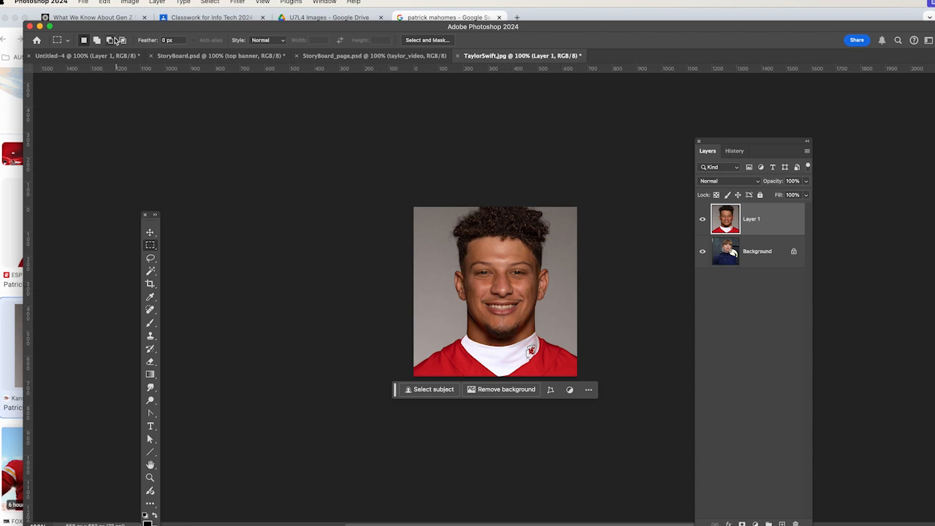
# Step: Save a JPEG copy named PatricMahomes.jpg in the GenZ Celebs images folder at quality 7
pyautogui.click(83, 2)
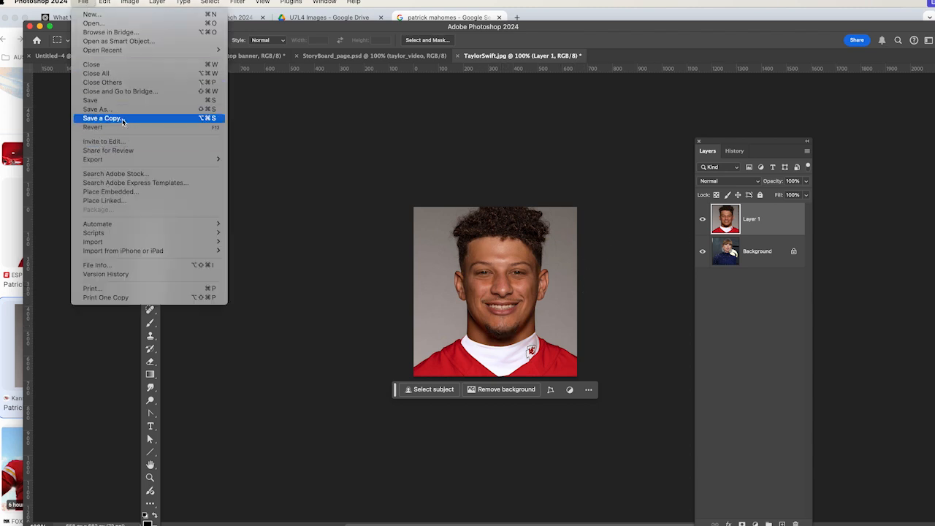
pyautogui.click(459, 204)
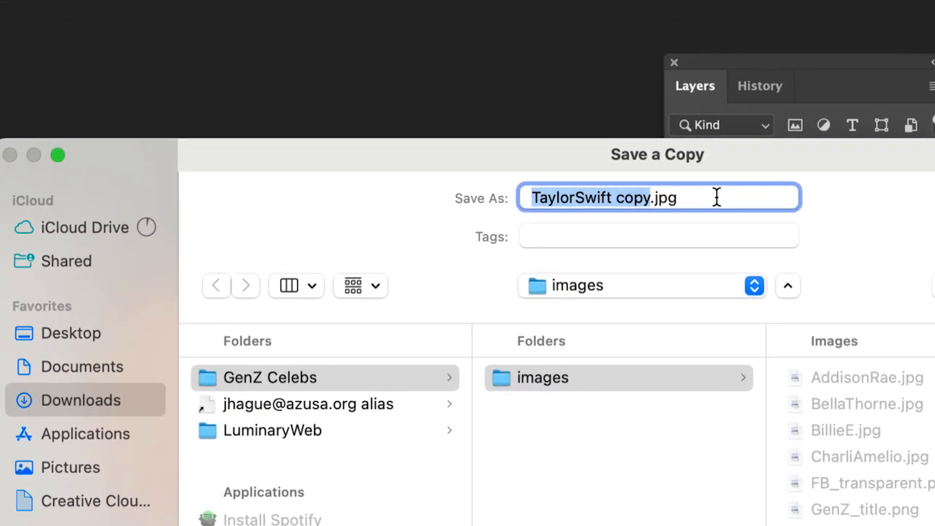
pyautogui.write('PatricMac')
pyautogui.press('BackSpace')
pyautogui.write('homes')
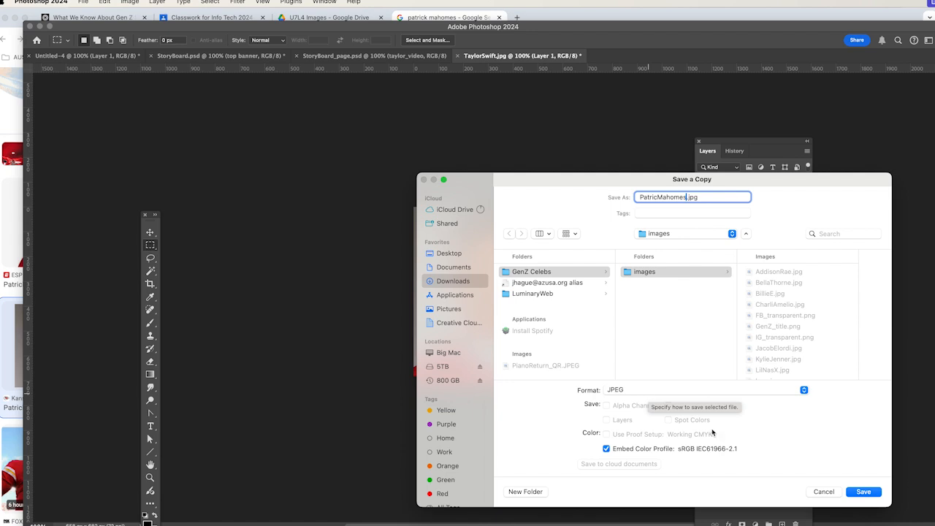
pyautogui.click(862, 493)
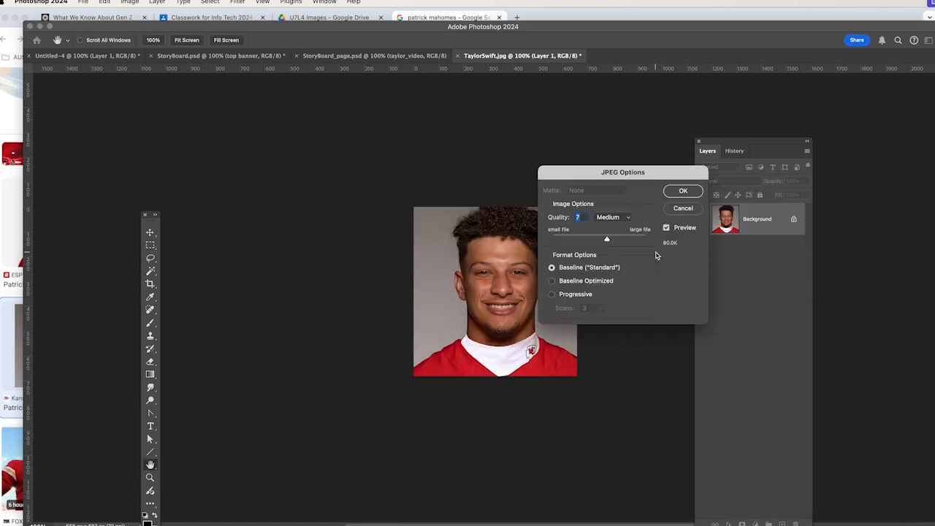
pyautogui.click(681, 191)
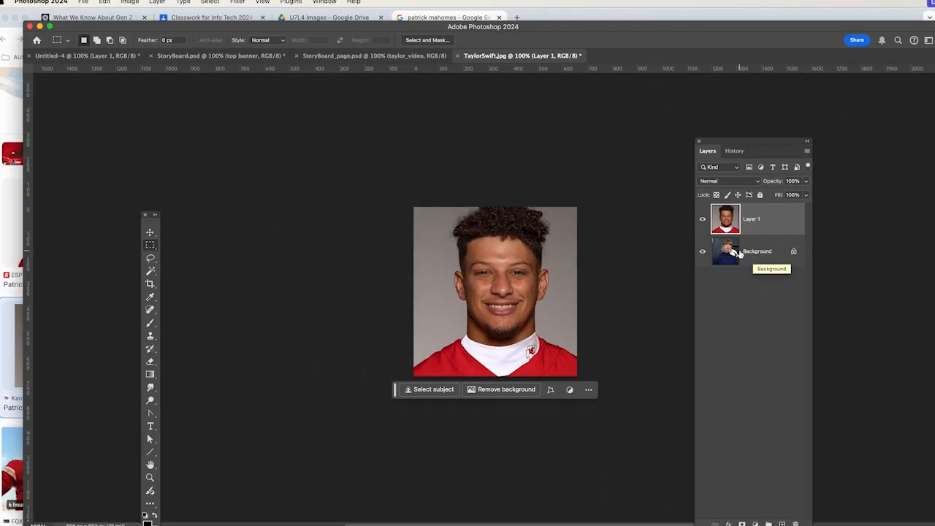
# Step: Switch to Finder and preview PatricMahomes.jpg in the images folder
pyautogui.press('super+Tab')
pyautogui.press('super+Tab')
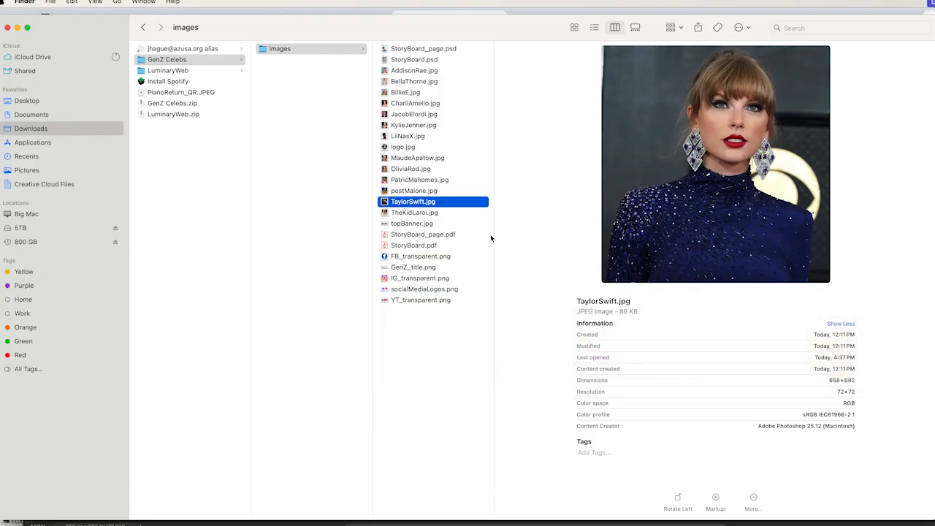
pyautogui.click(401, 180)
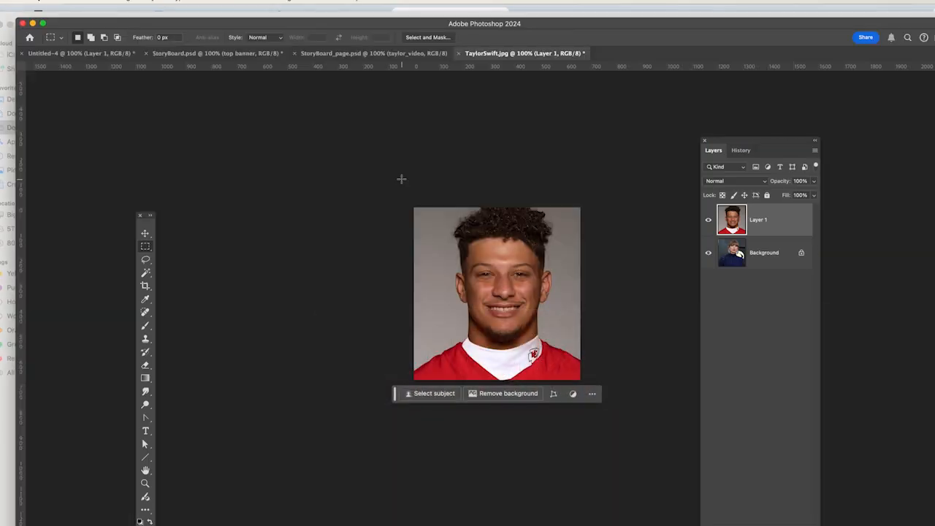
# Step: Switch to Chrome, search Google Images for "tom cruise" and open the larger preview of the Biography portrait
pyautogui.press('super+Tab')
pyautogui.press('super+Tab')
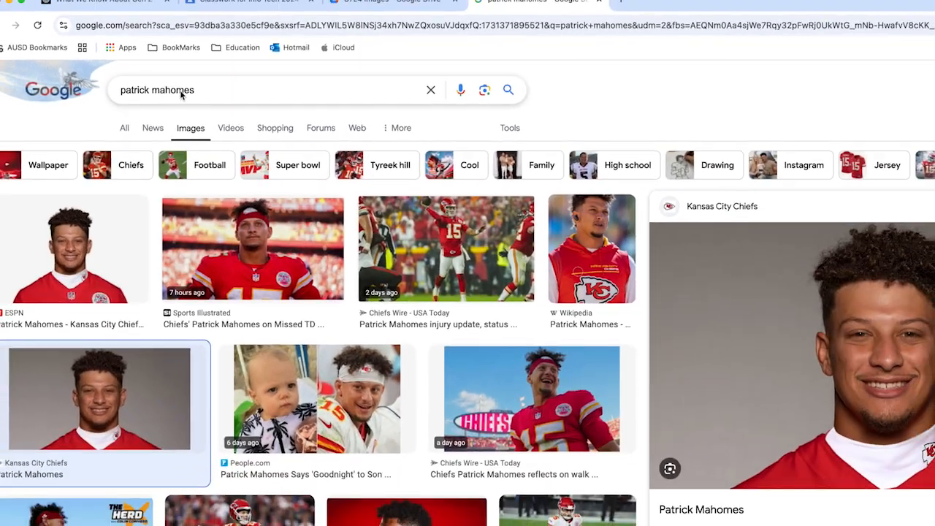
pyautogui.click(209, 90)
pyautogui.moveTo(210, 90); pyautogui.dragTo(77, 87)
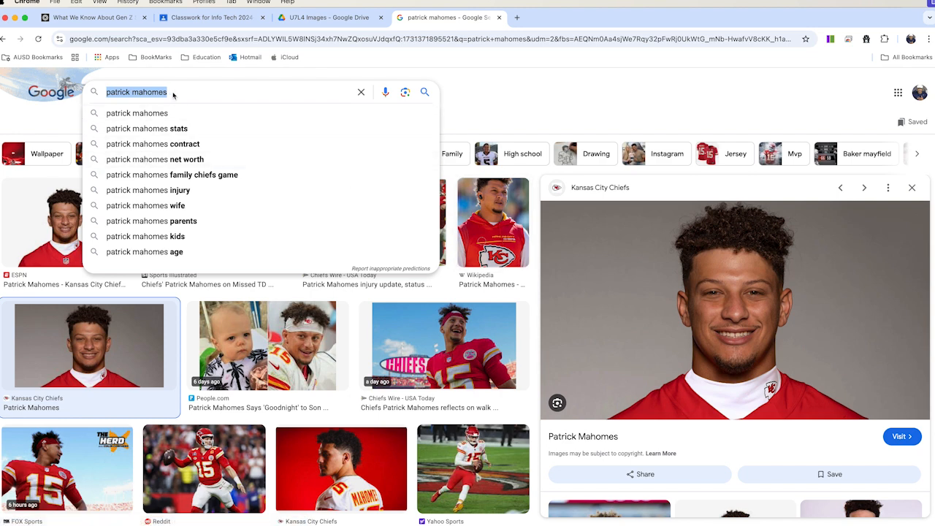
pyautogui.write('tom curis')
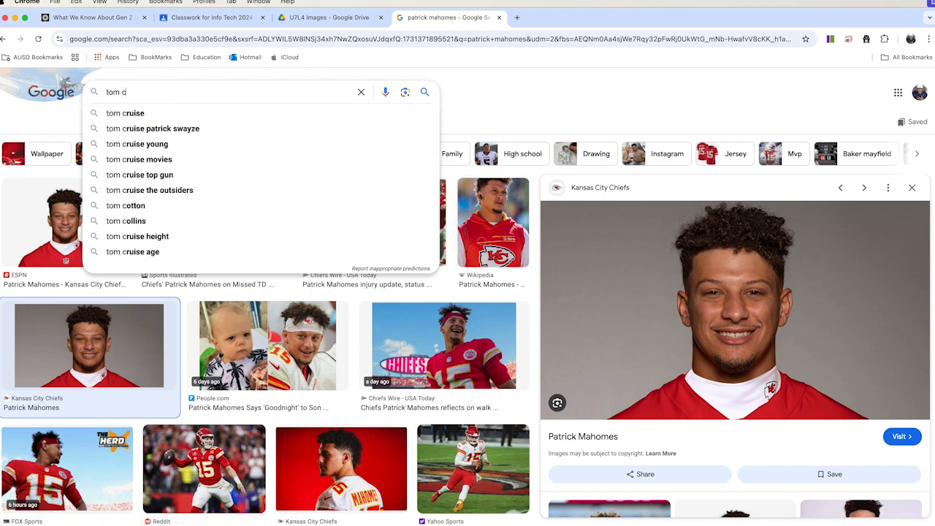
pyautogui.press('BackSpace')
pyautogui.press('BackSpace')
pyautogui.press('BackSpace')
pyautogui.press('BackSpace')
pyautogui.write('ruise')
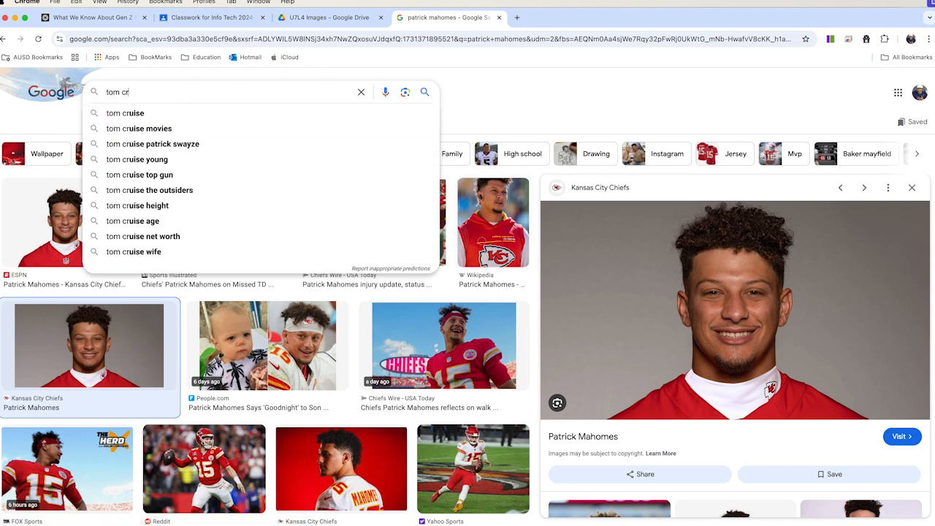
pyautogui.press('Return')
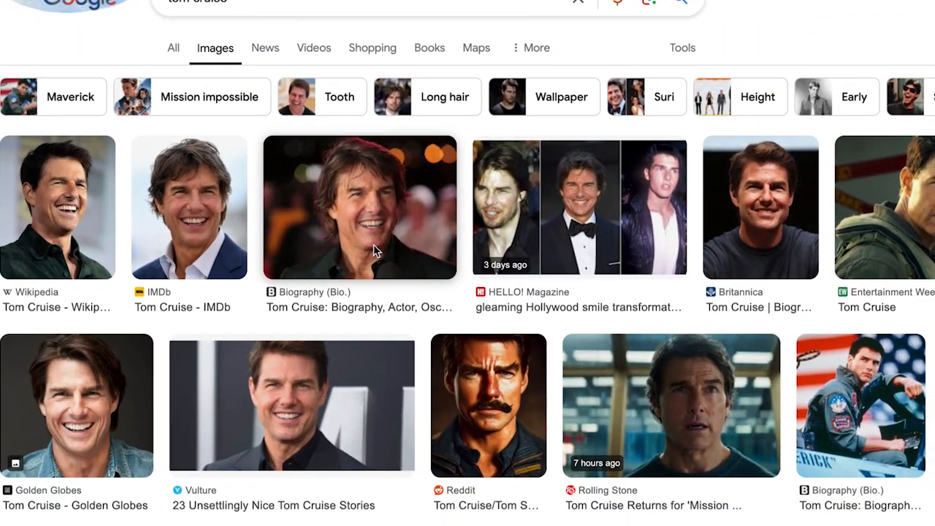
pyautogui.click(370, 229)
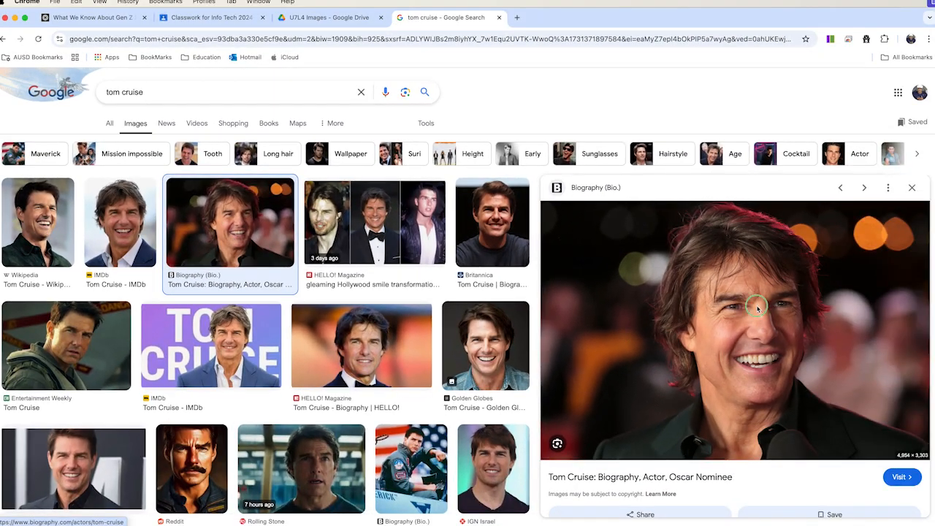
pyautogui.rightClick(757, 308)
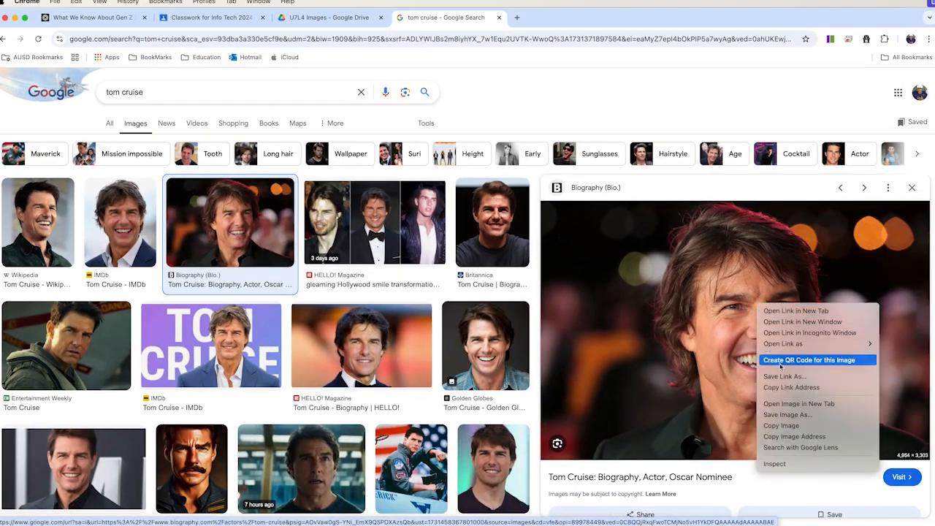
pyautogui.click(786, 425)
pyautogui.press('super+Tab')
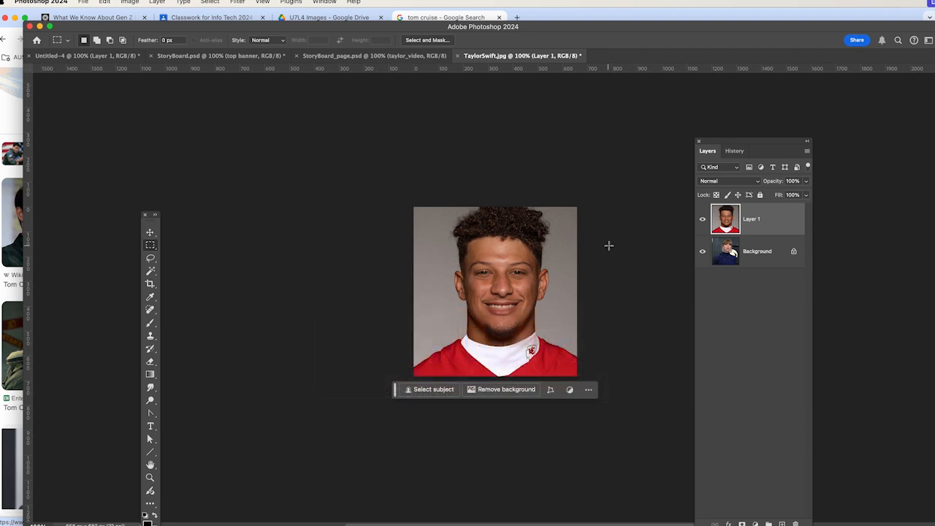
pyautogui.press('super+v')
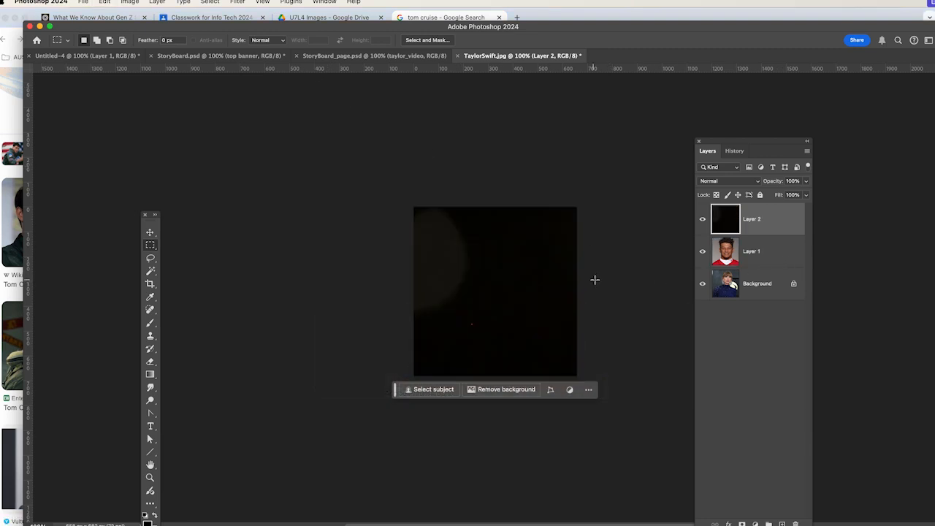
pyautogui.press('super+z')
# Step: Copy the Biography portrait of Tom Cruise from Chrome and paste it into TaylorSwift.jpg in Photoshop
pyautogui.press('super+Tab')
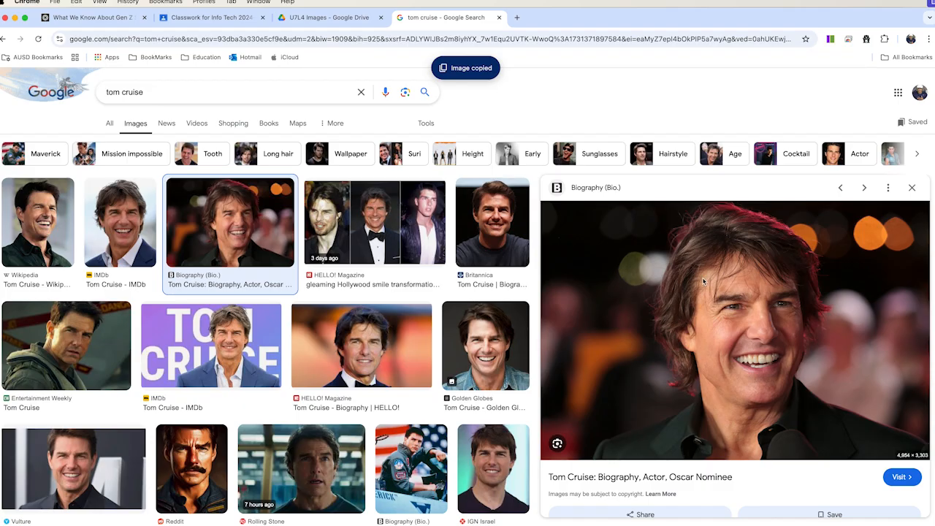
pyautogui.rightClick(708, 279)
pyautogui.click(738, 398)
pyautogui.press('super+Tab')
pyautogui.press('super+v')
# Step: Move and scale the Tom Cruise photo down with Free Transform so the face fills the canvas, and deselect the layer
pyautogui.moveTo(524, 322); pyautogui.dragTo(394, 235)
pyautogui.moveTo(499, 284); pyautogui.dragTo(394, 223)
pyautogui.press('super+t')
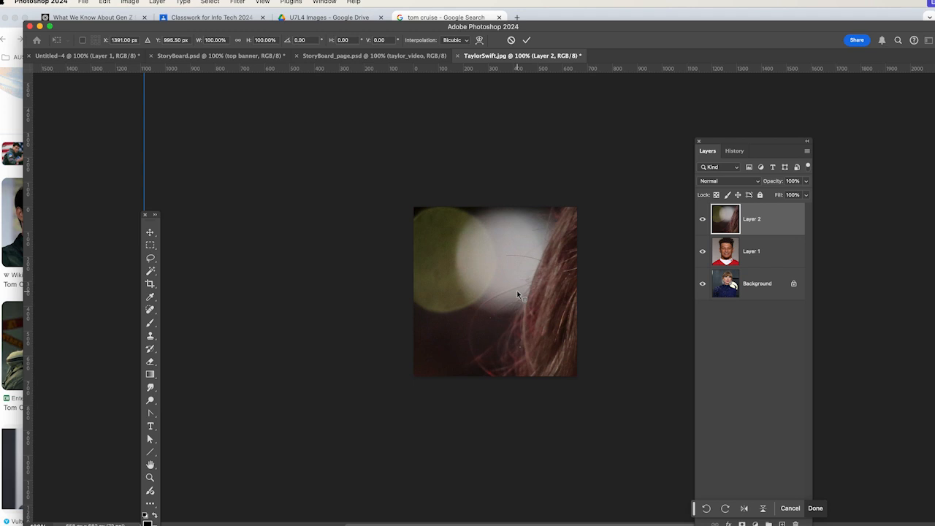
pyautogui.moveTo(424, 148); pyautogui.dragTo(443, 207)
pyautogui.moveTo(167, 117); pyautogui.dragTo(266, 209)
pyautogui.moveTo(251, 141); pyautogui.dragTo(351, 219)
pyautogui.moveTo(571, 347); pyautogui.dragTo(514, 339)
pyautogui.moveTo(659, 411); pyautogui.dragTo(605, 378)
pyautogui.moveTo(511, 333); pyautogui.dragTo(538, 333)
pyautogui.click(744, 313)
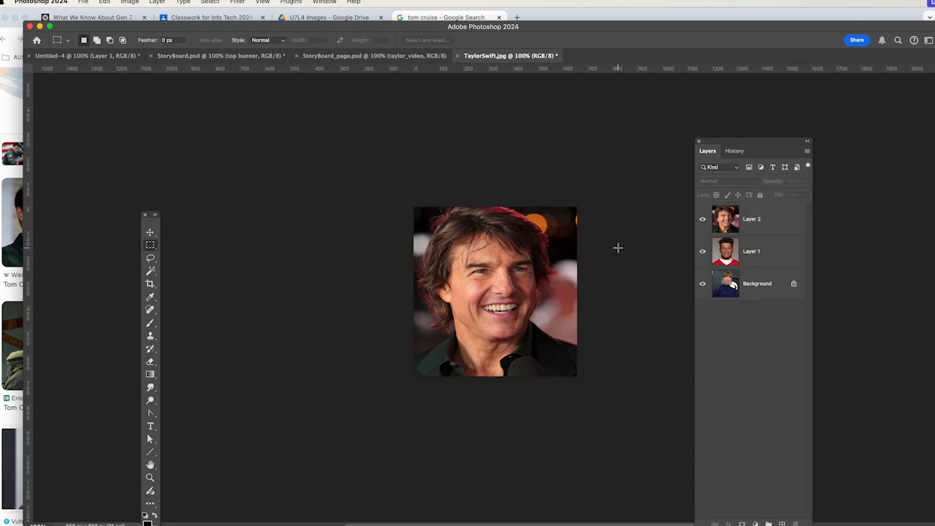
# Step: Save a JPEG copy named TomCruise.jpg in the GenZ Celebs images folder at quality 7
pyautogui.click(84, 3)
pyautogui.click(99, 120)
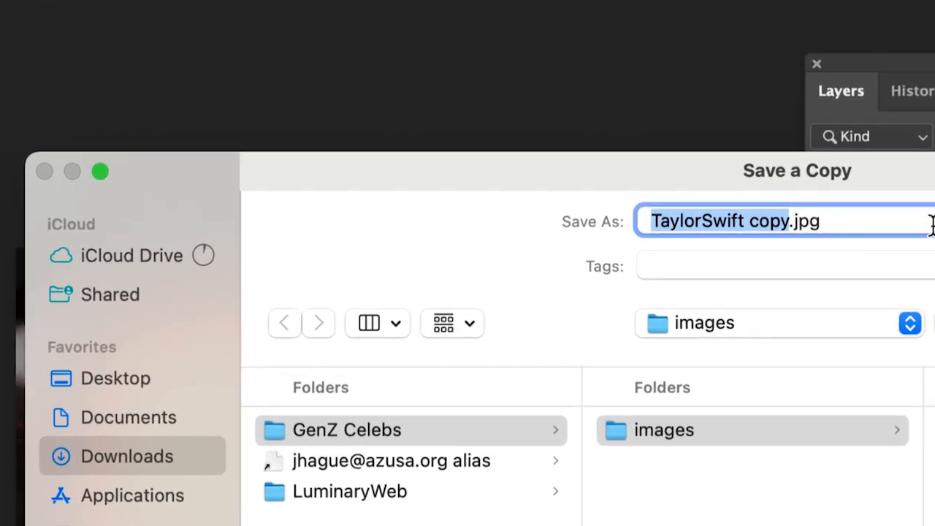
pyautogui.write('TomCruise')
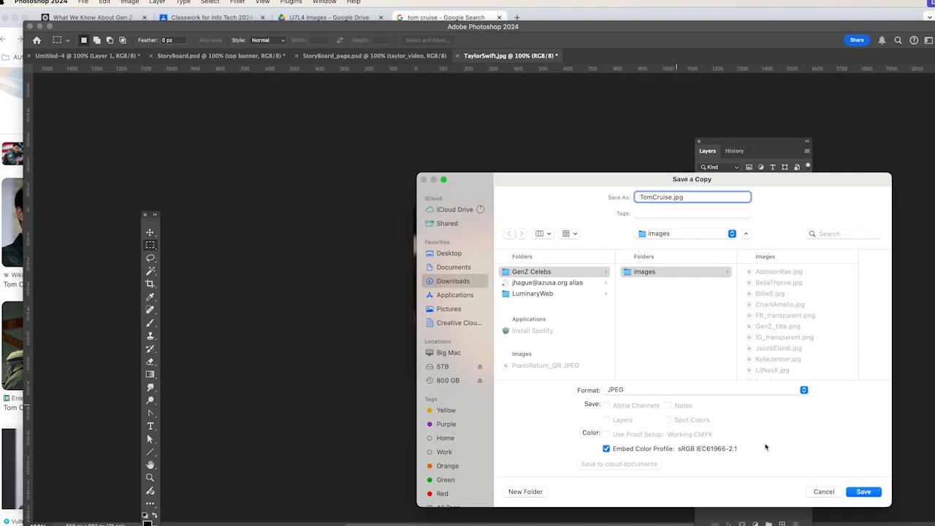
pyautogui.click(863, 491)
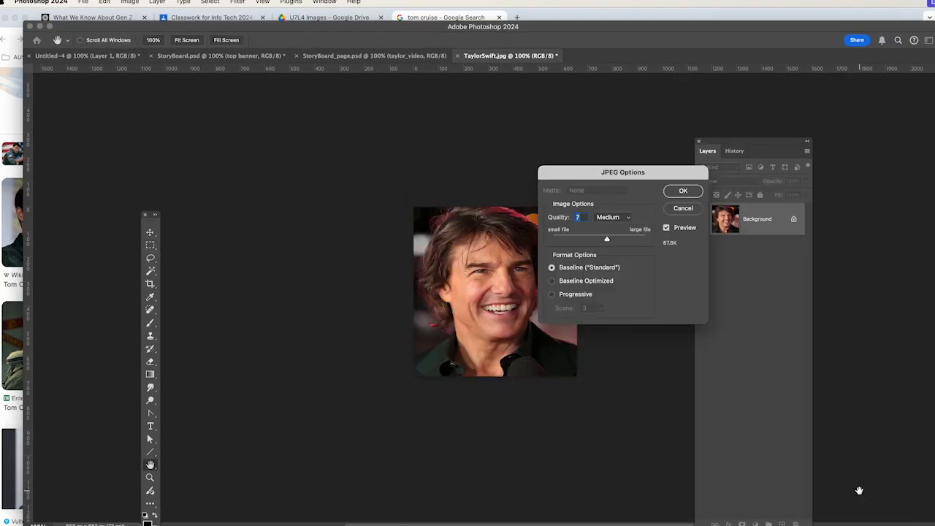
pyautogui.click(694, 192)
# Step: Switch to Finder to preview TomCruise.jpg in the images folder, and return to TaylorSwift.jpg in Photoshop
pyautogui.press('super+Tab')
pyautogui.press('super+Tab')
pyautogui.press('super+Tab')
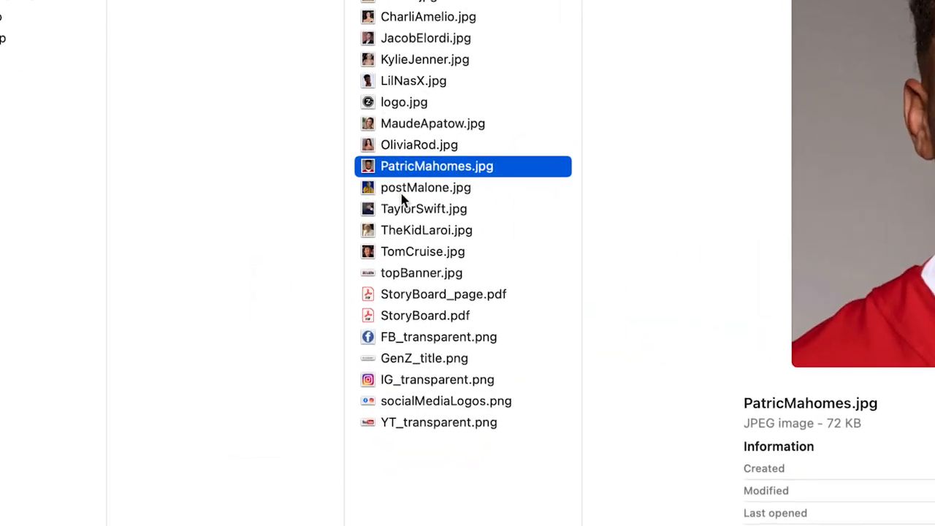
pyautogui.click(405, 223)
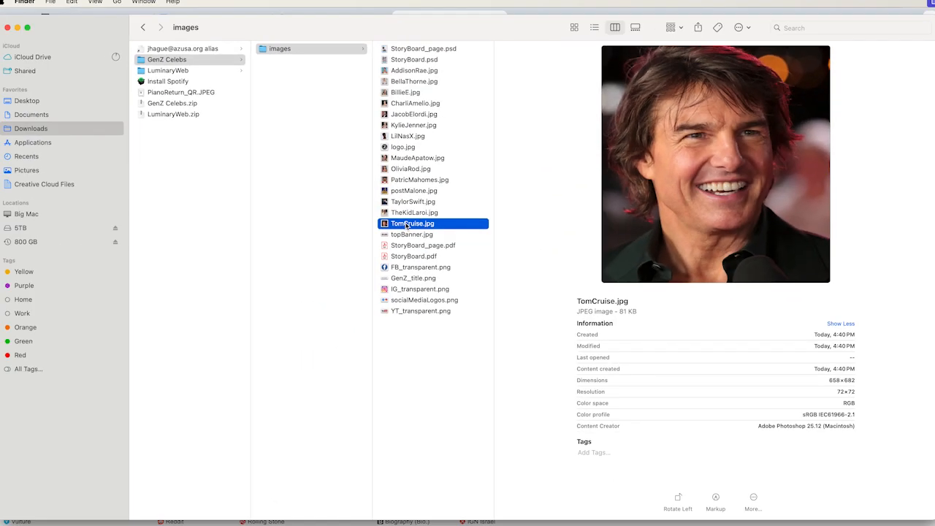
pyautogui.press('super+Tab')
pyautogui.press('super+Tab')
pyautogui.press('super+Tab')
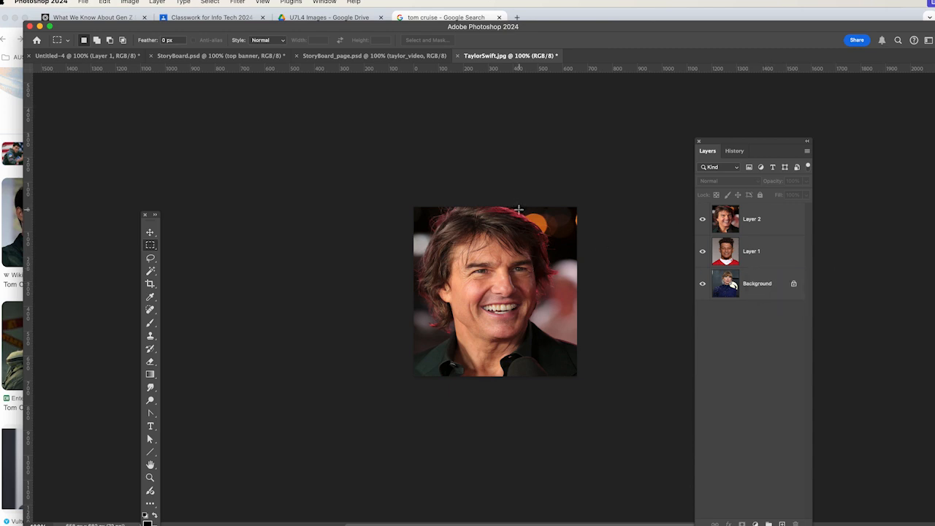
pyautogui.scroll(2, 841, 127)
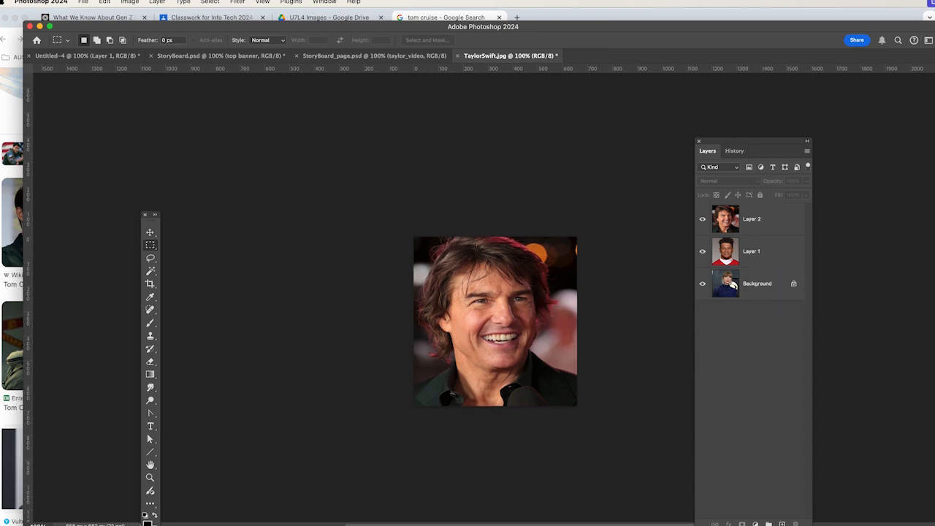